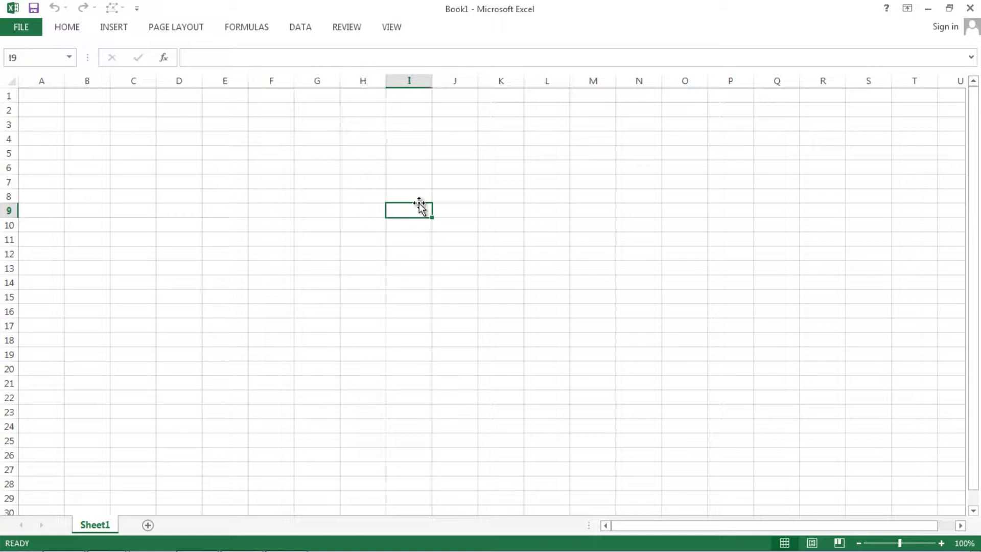
key("Up")
key("Left")
key("Left")
key("Left")
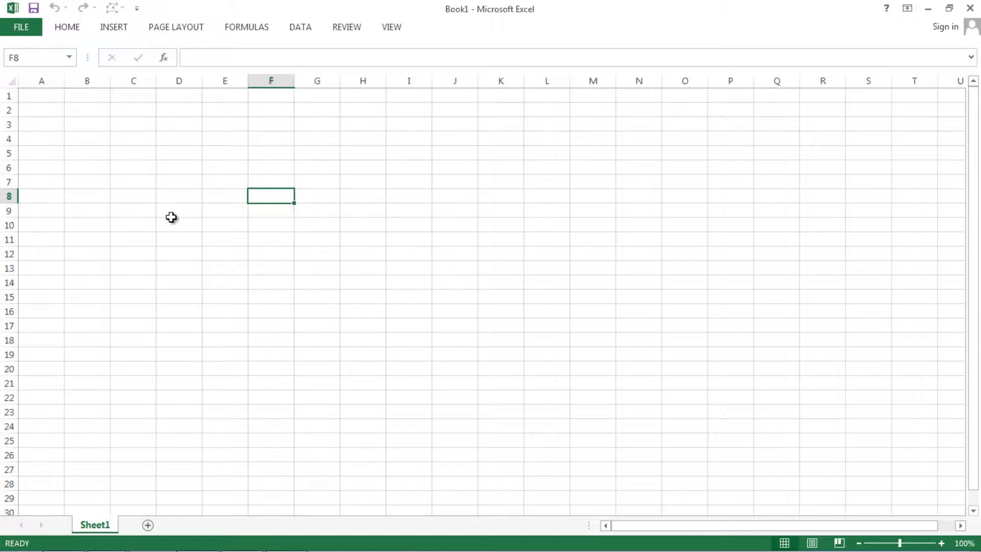
key("Left")
key("Down")
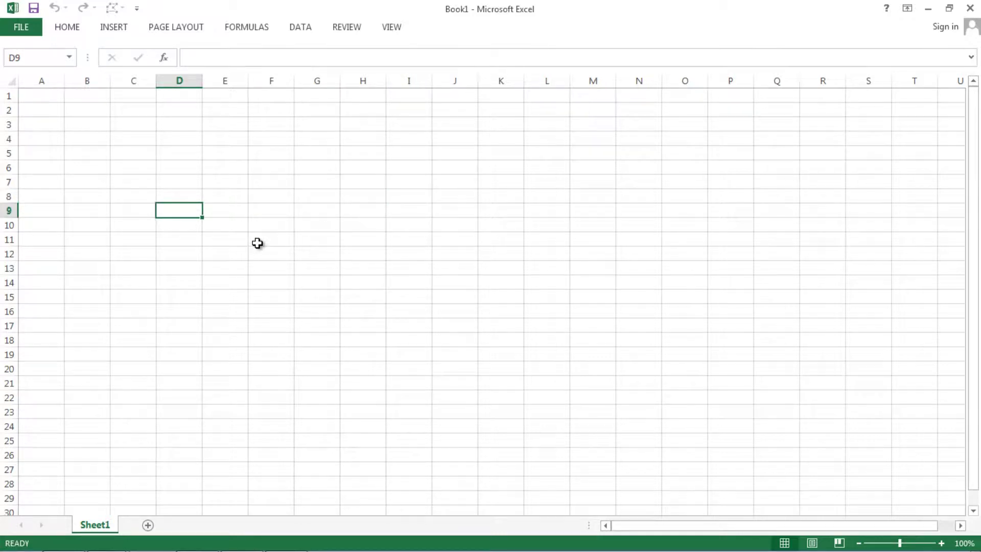
Open the subtotals workbook from the chapt 9 exercise folder and enable editing
key("ctrl+o")
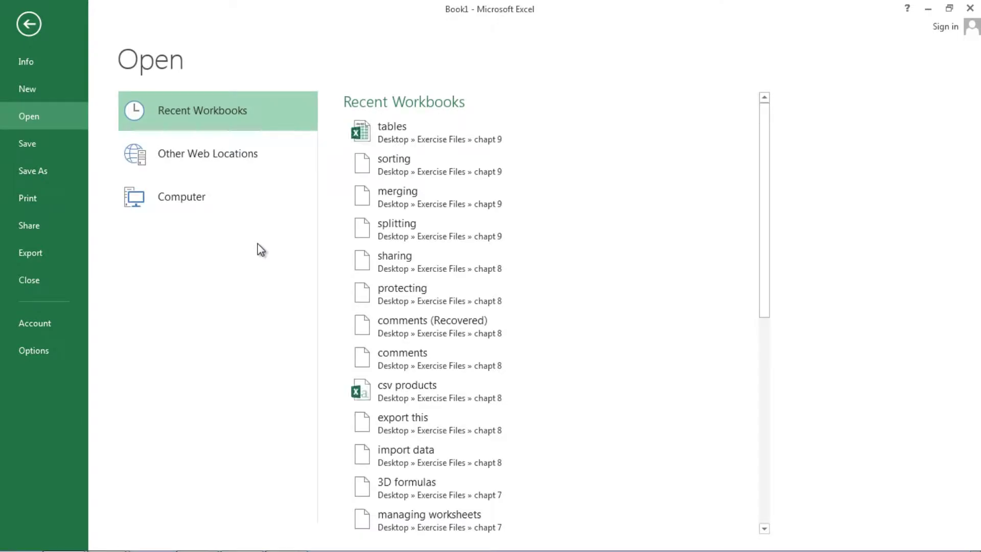
left_click(195, 204)
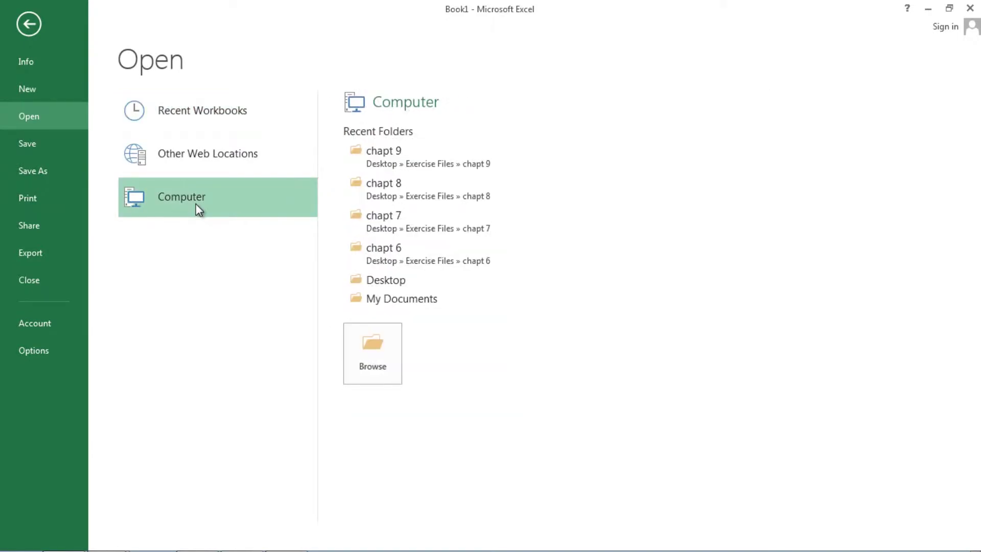
left_click(380, 164)
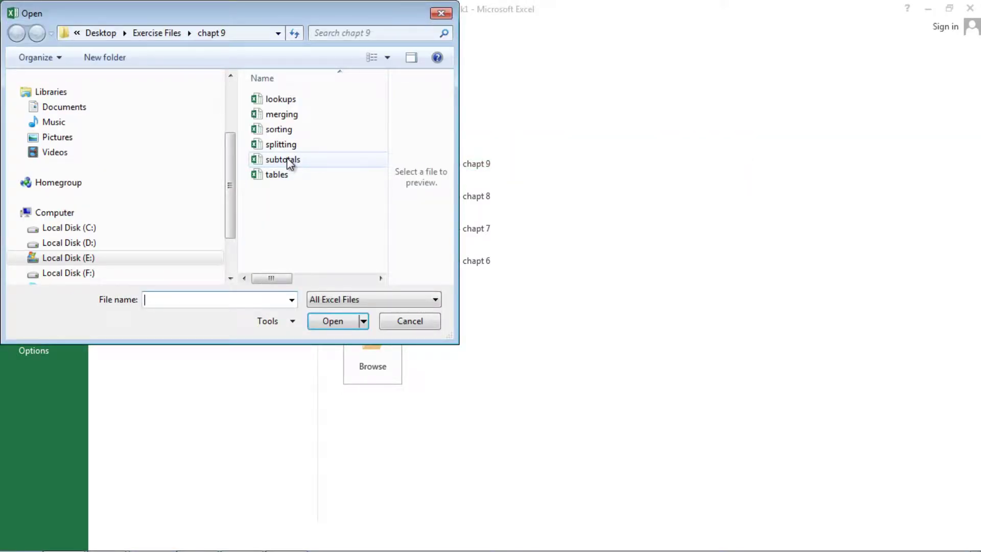
left_click(289, 161)
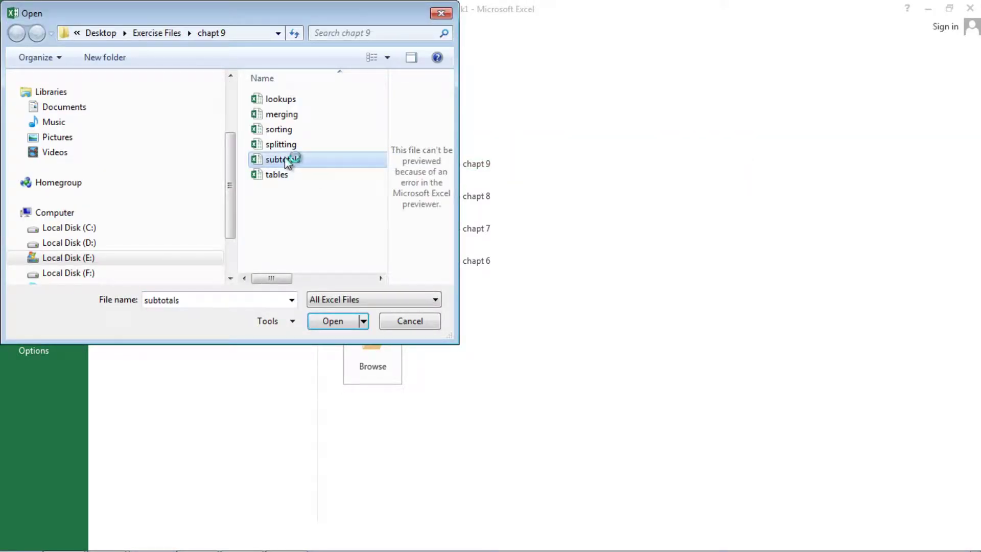
left_click(333, 322)
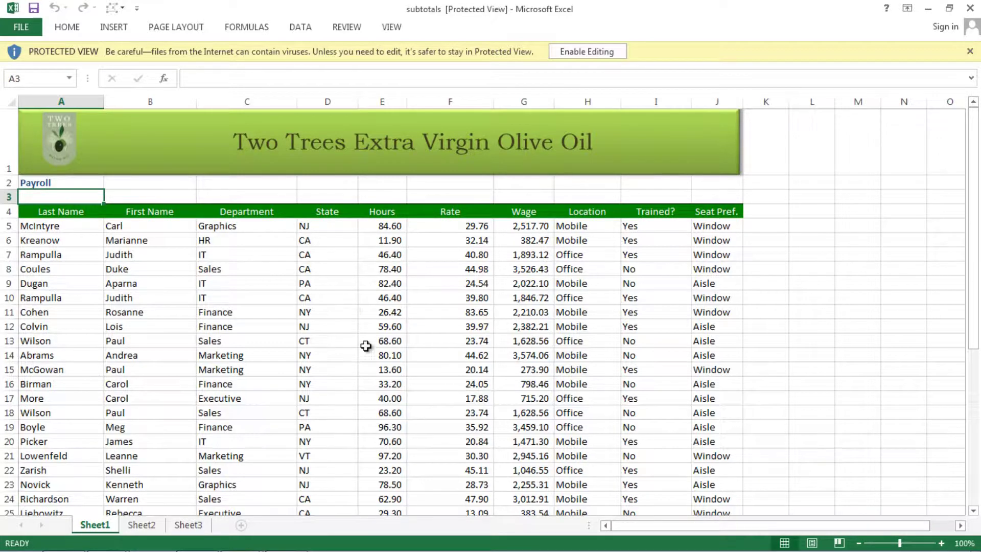
left_click(585, 52)
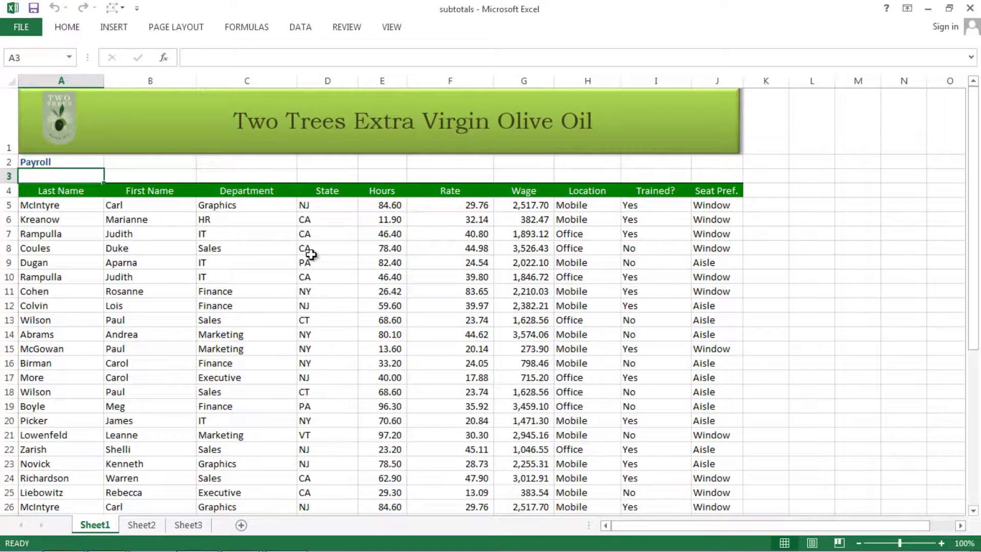
Examine the order of the entries in the payroll list's Department column and the neighbouring State column
left_click(233, 220)
left_click(233, 205)
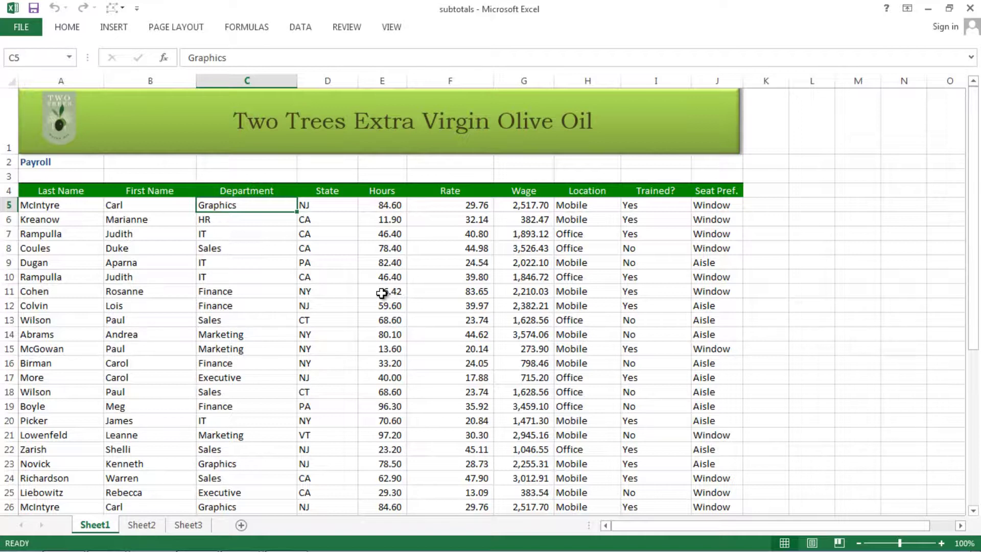
left_click(323, 207)
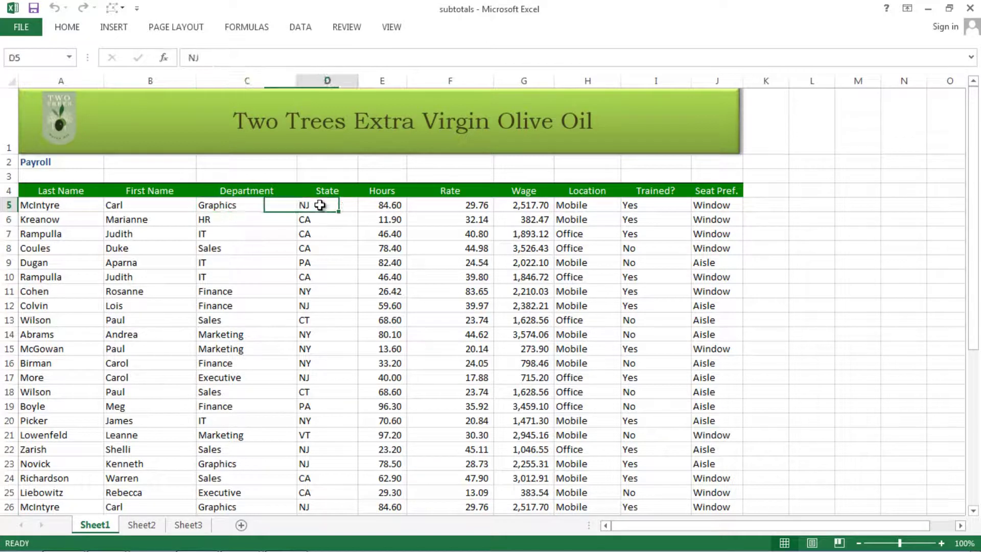
left_click(390, 315)
left_click(212, 219)
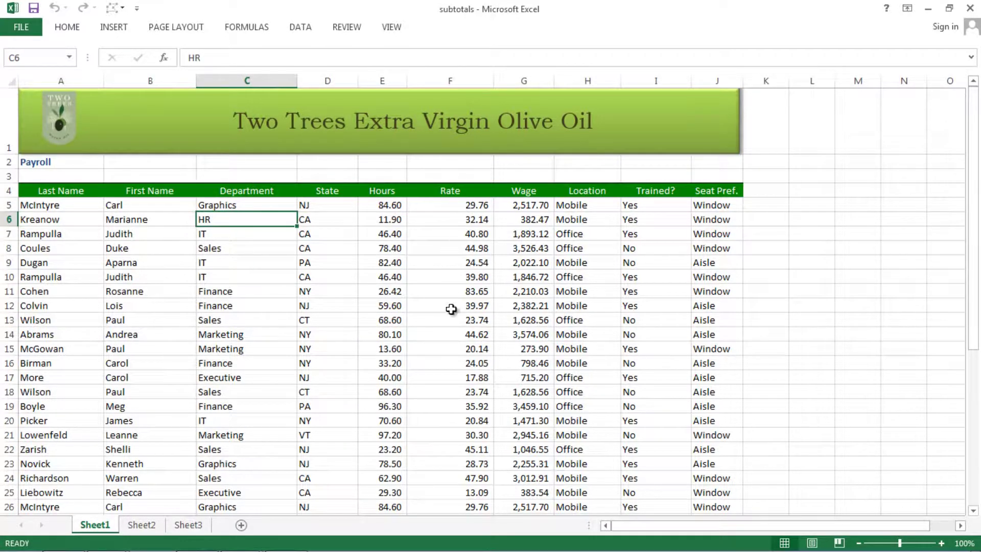
left_click(231, 205)
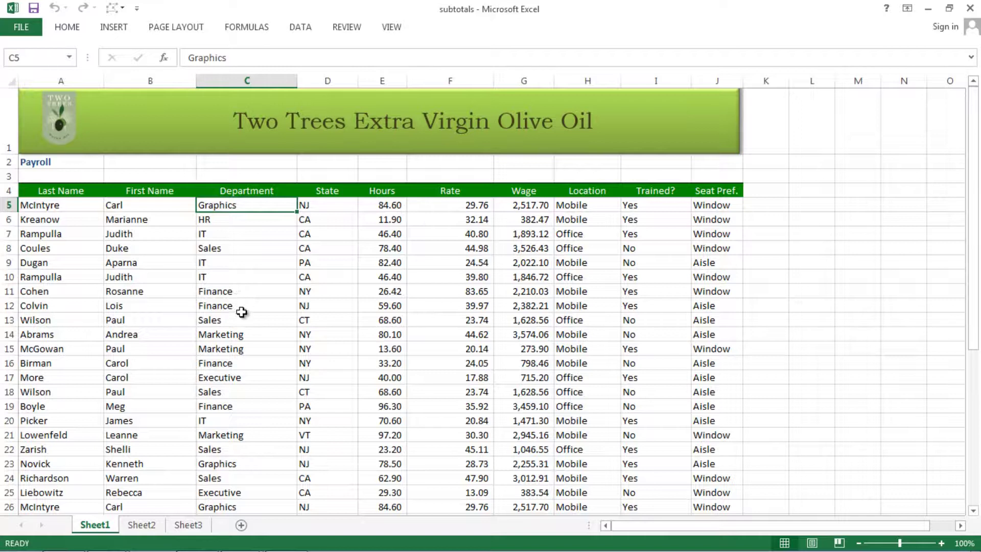
left_click(222, 228)
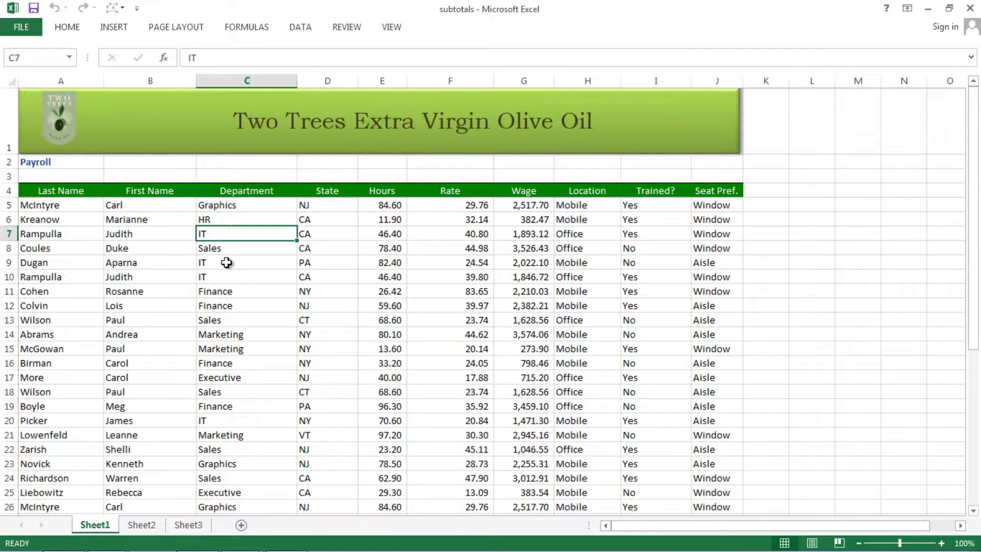
left_click(220, 247)
left_click(220, 236)
left_click(226, 250)
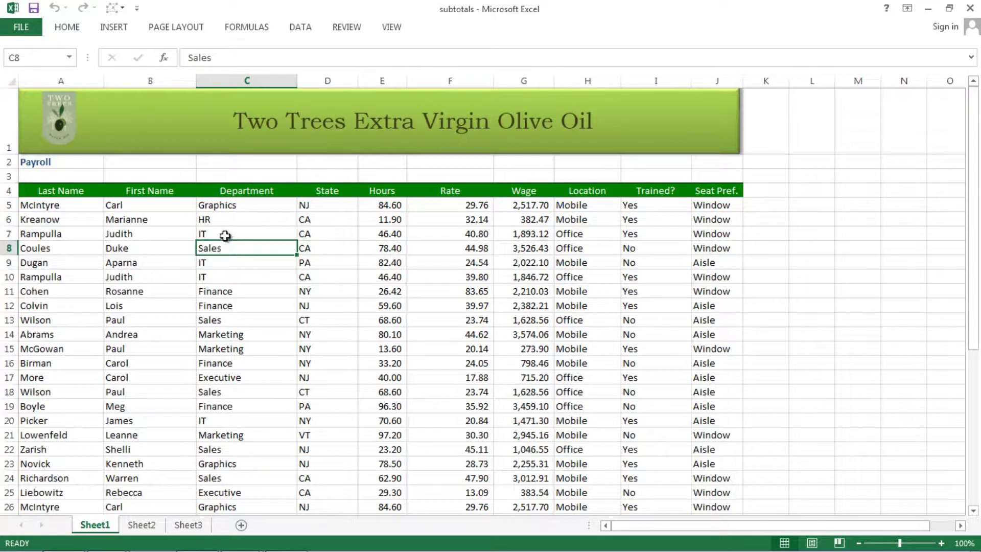
left_click(226, 233)
left_click(226, 221)
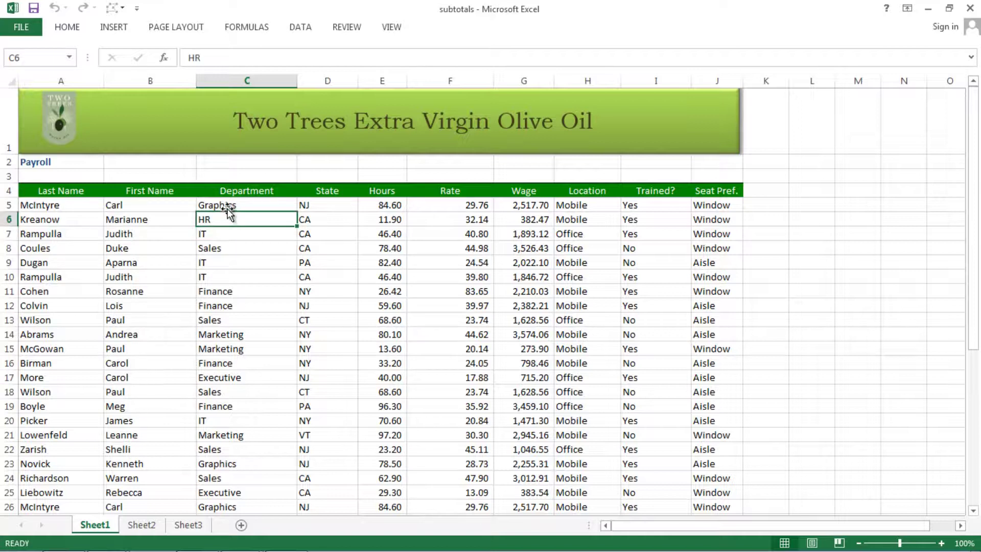
left_click(226, 205)
left_click(228, 221)
left_click(225, 239)
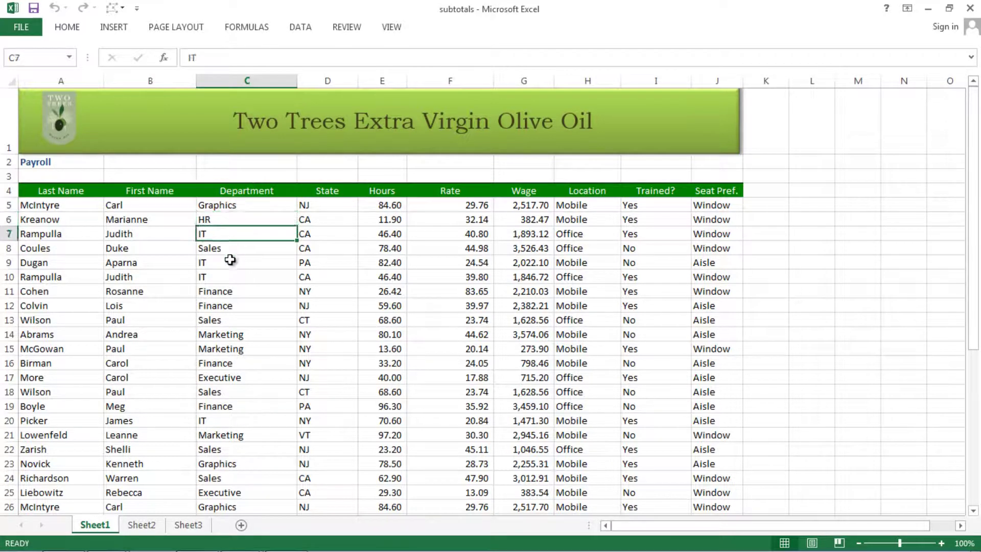
left_click(225, 248)
Sort the payroll list by Department from A to Z
left_click(224, 275)
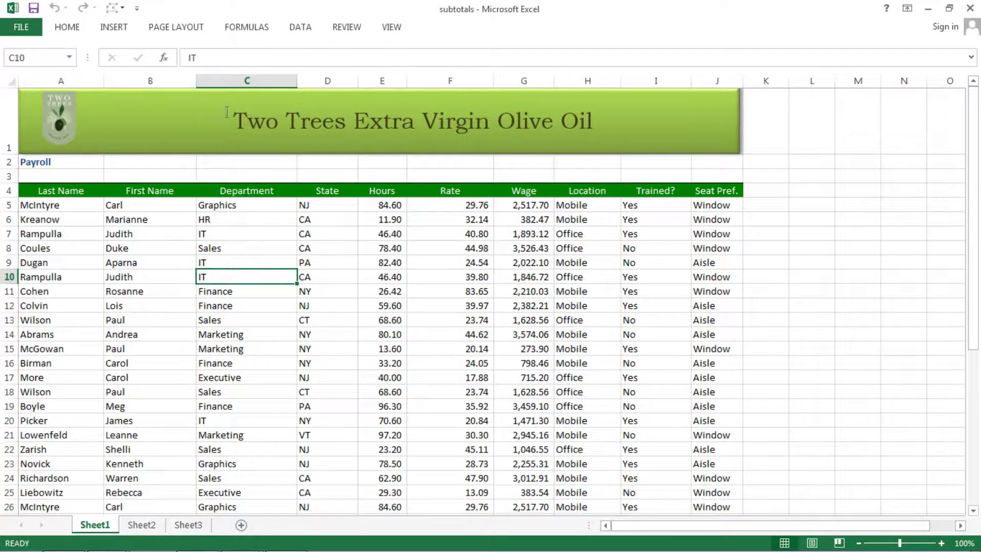
left_click(74, 26)
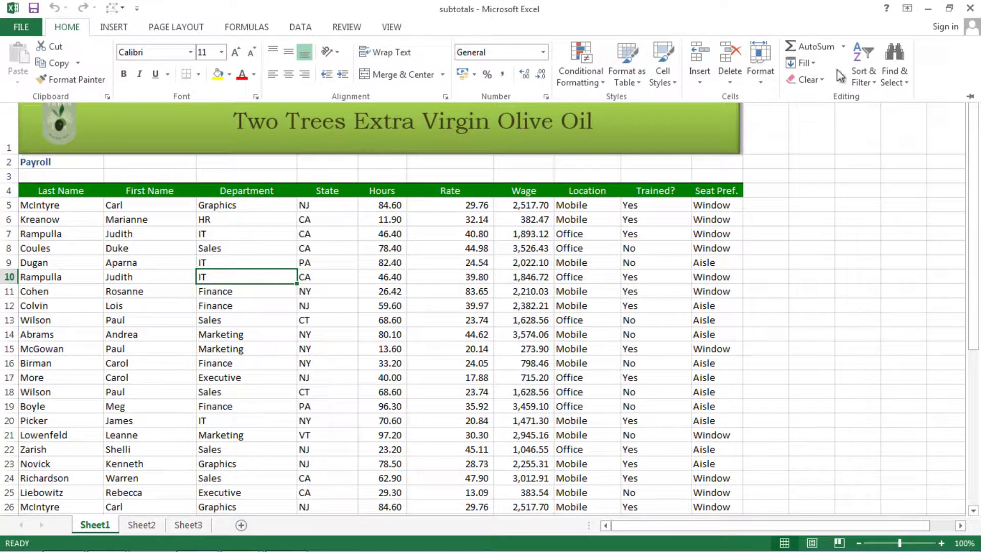
left_click(862, 77)
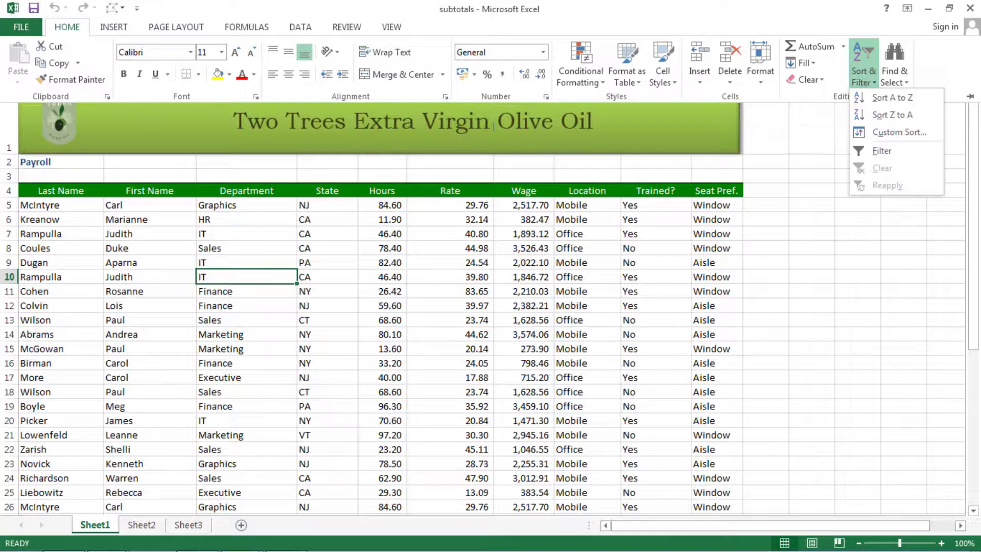
left_click(876, 101)
Review how the sorted payroll rows are grouped by department, from Executive through Sales
left_click(227, 208)
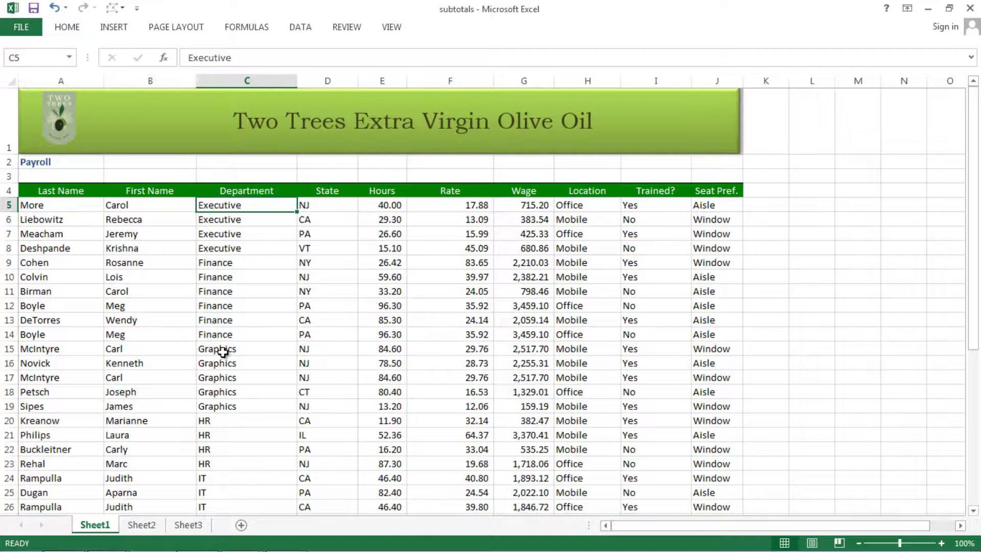
scroll(216, 416, "down", 4)
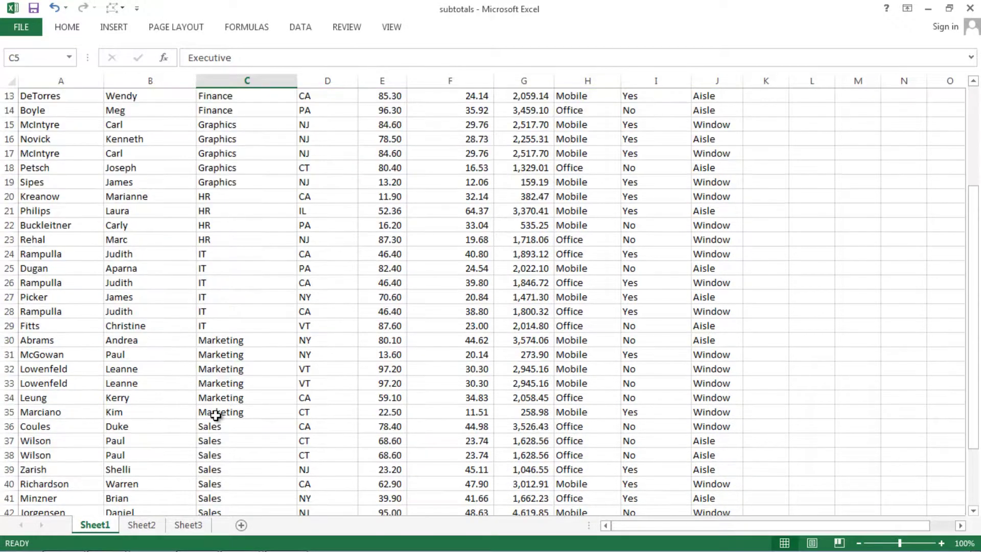
scroll(216, 385, "up", 4)
left_click(233, 280)
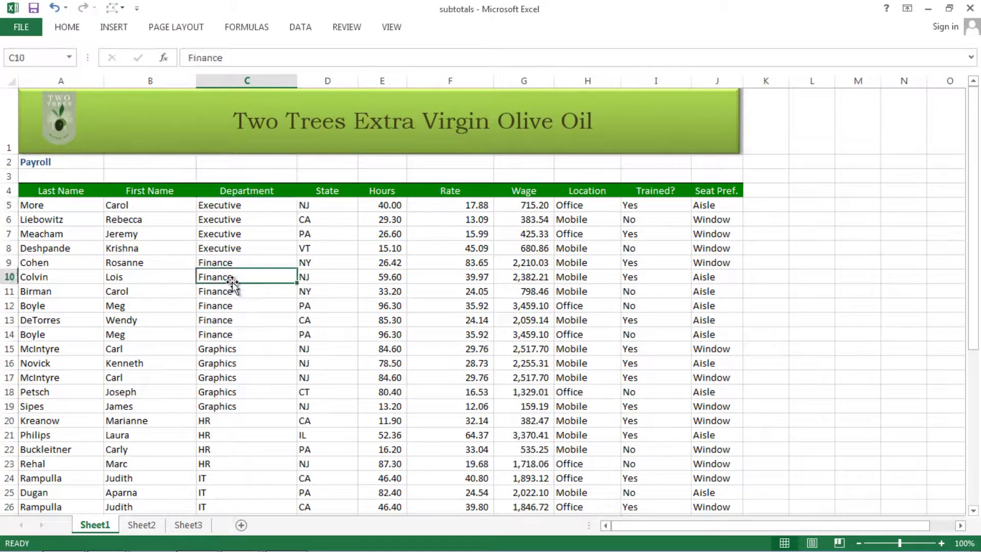
left_click(230, 247)
left_click(229, 275)
left_click(234, 248)
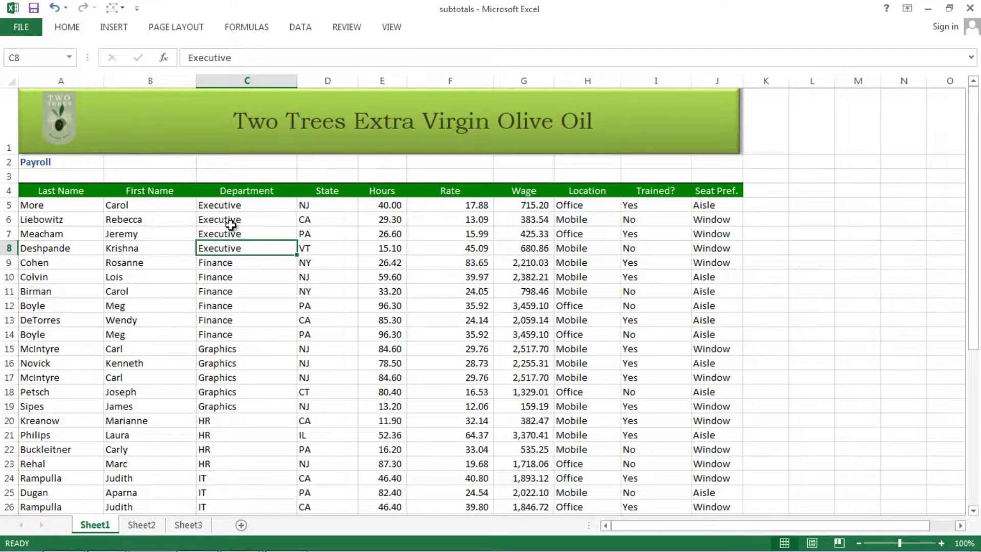
left_click(231, 223)
left_click(227, 248)
left_click(227, 231)
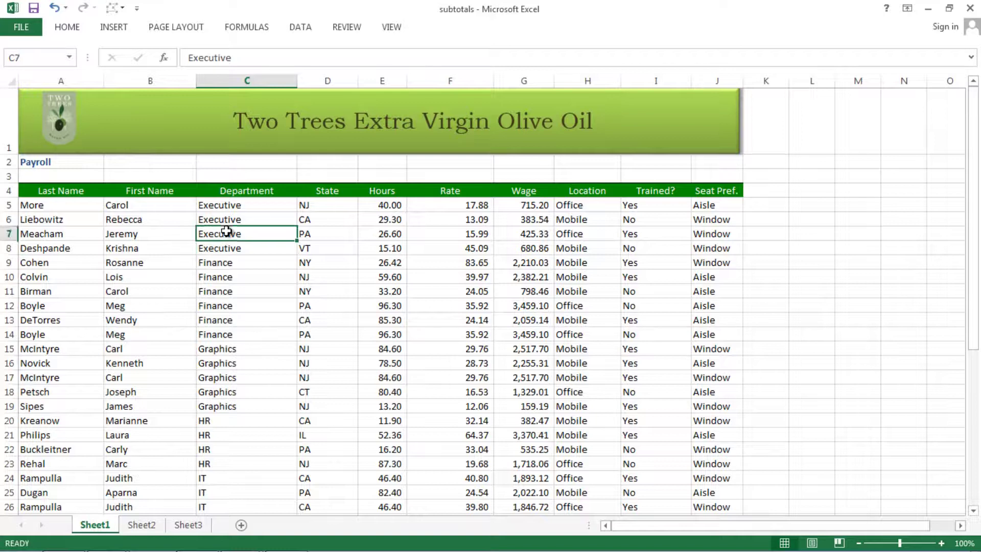
left_click(221, 219)
Start a Subtotal on the payroll list, grouping at each change in Department and using the Sum function
left_click(217, 205)
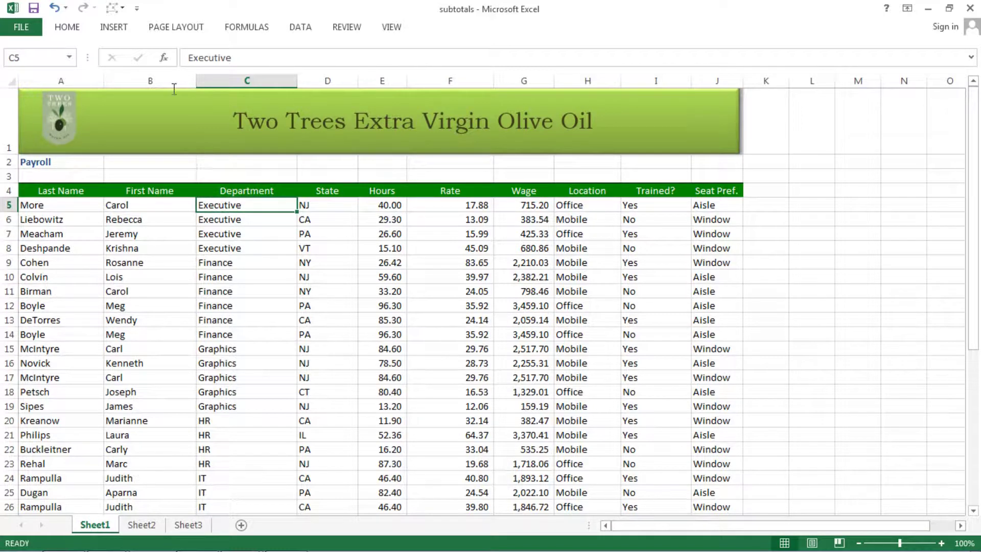
left_click(303, 29)
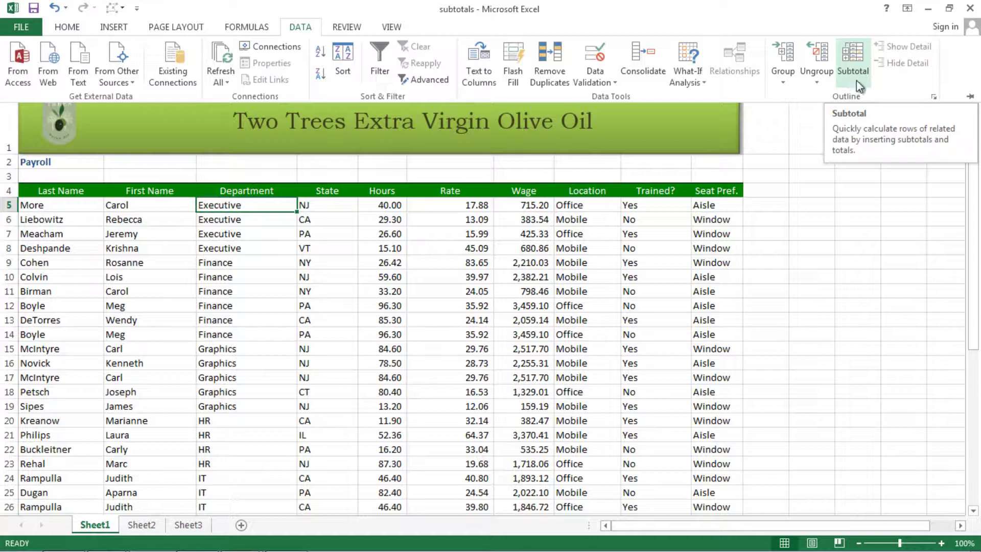
left_click(852, 61)
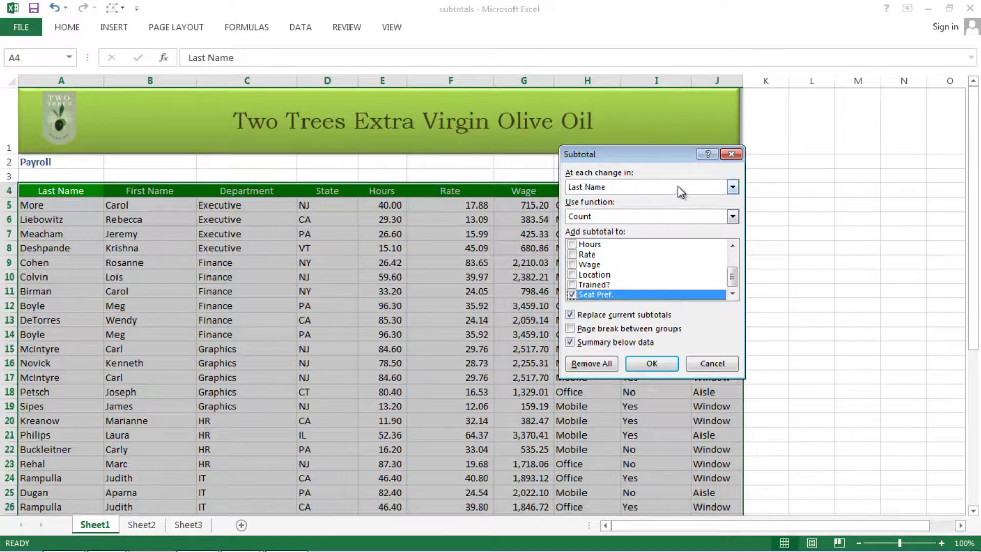
left_click(732, 187)
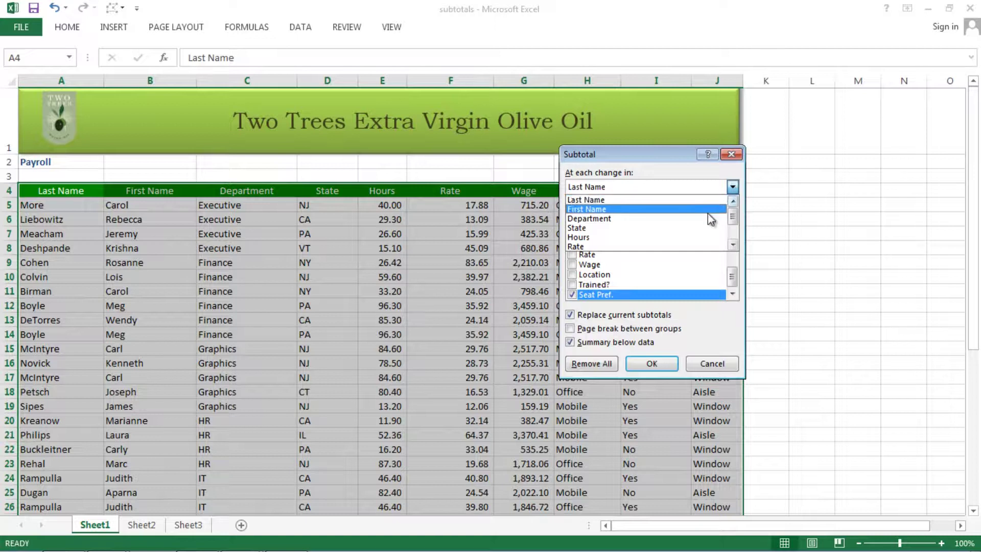
left_click(621, 218)
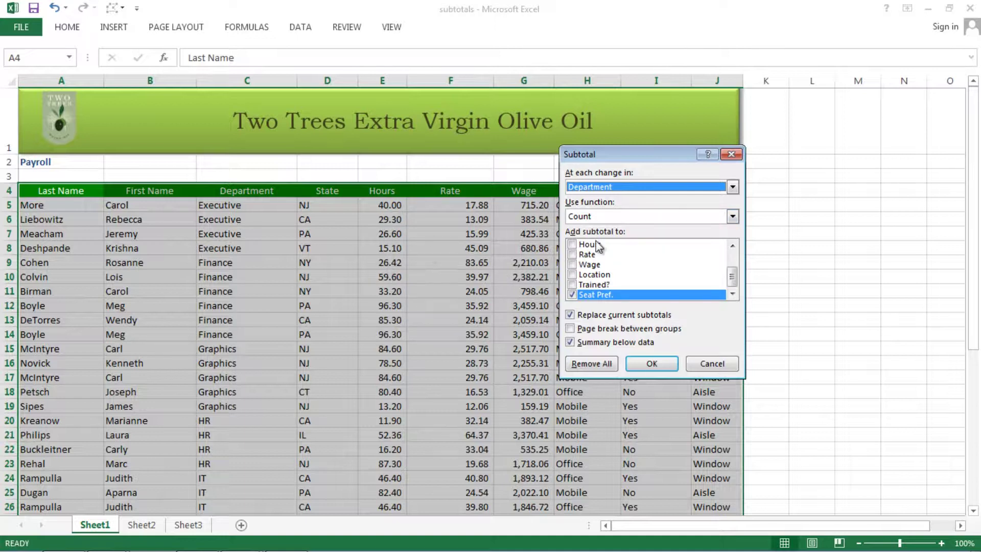
left_click(732, 216)
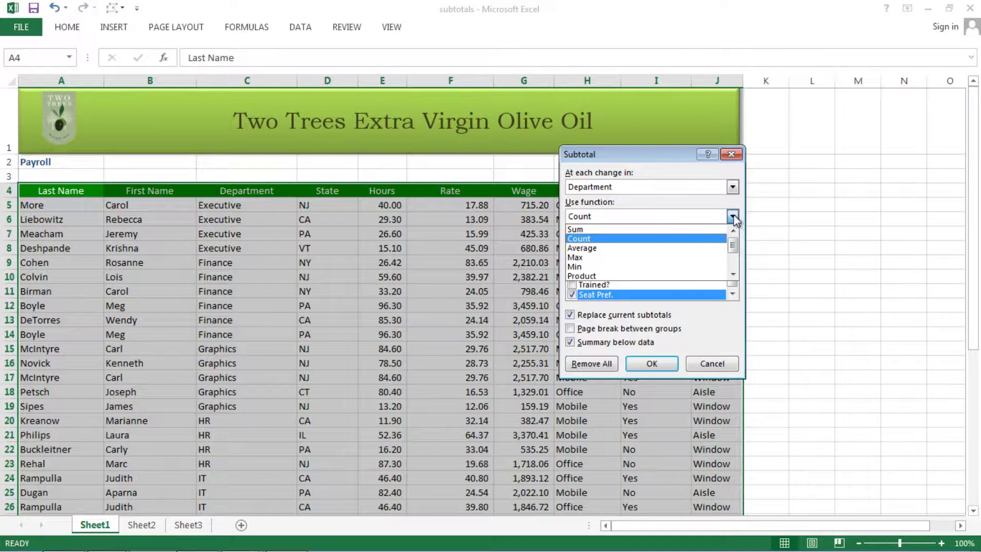
left_click(621, 229)
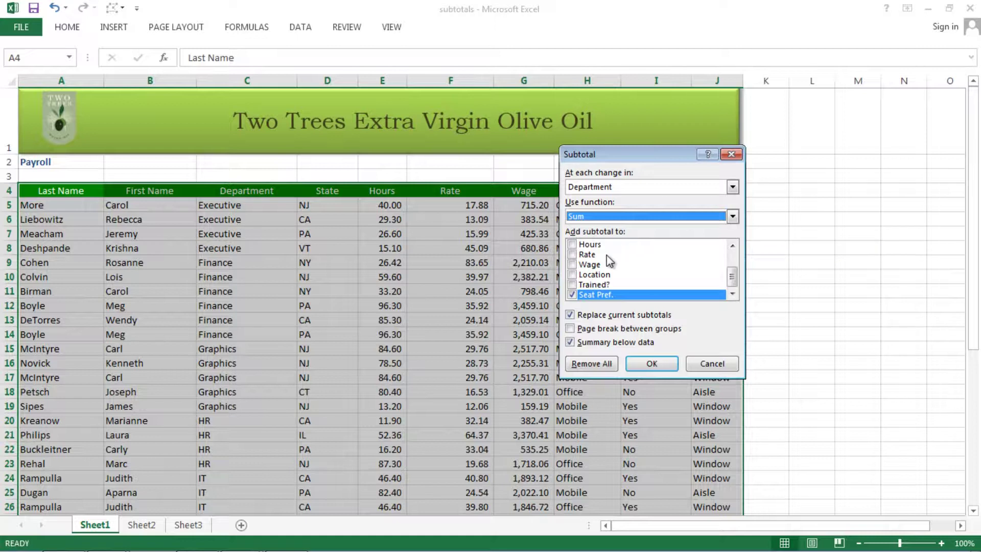
Add the subtotal to Hours instead of Seat Pref. and apply the subtotals to the payroll list
left_click(573, 295)
left_click(732, 248)
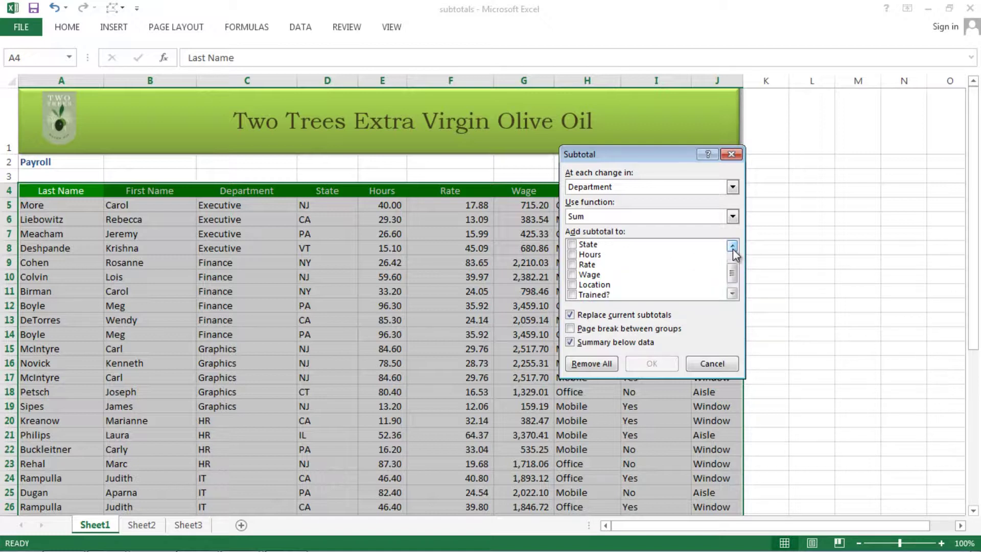
left_click(732, 248)
left_click(732, 248)
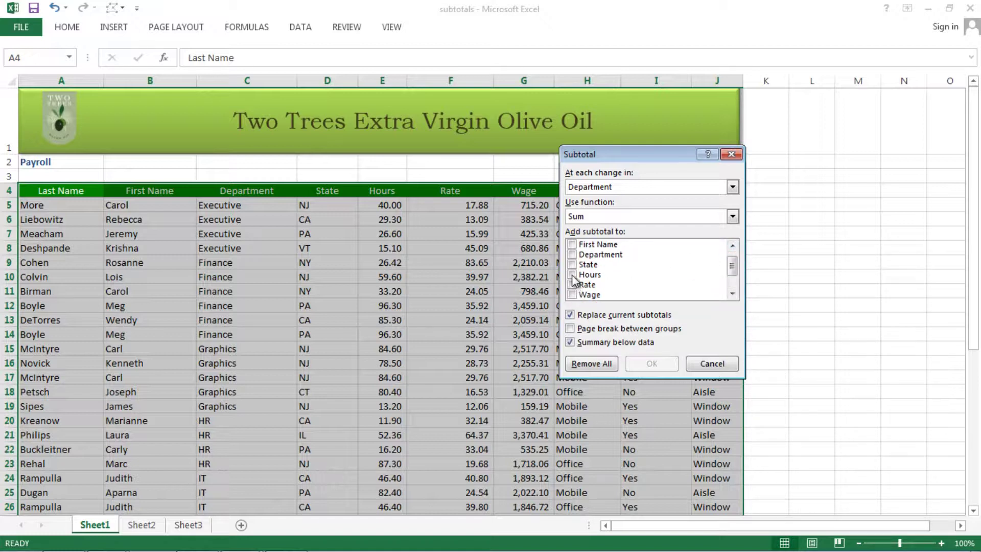
left_click(572, 276)
left_click(732, 247)
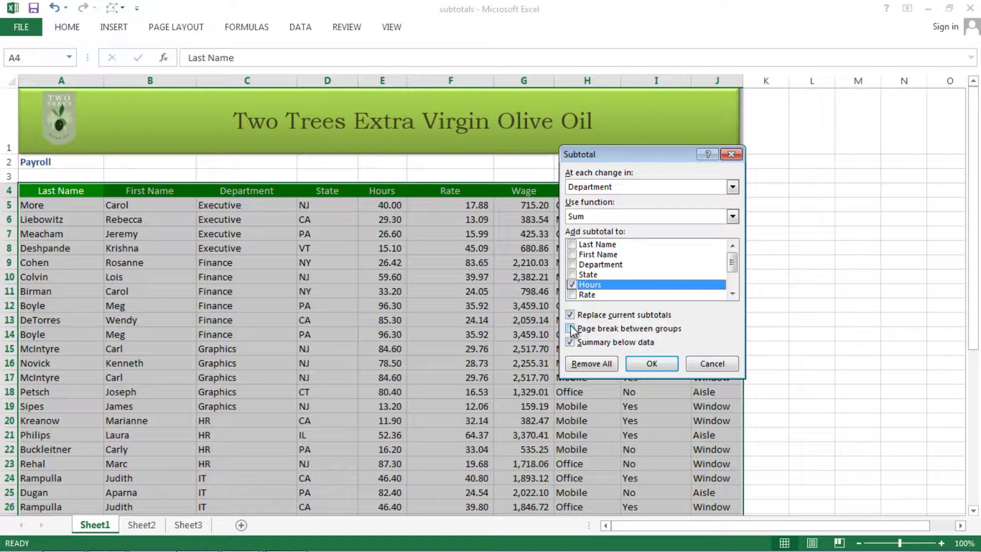
left_click(652, 364)
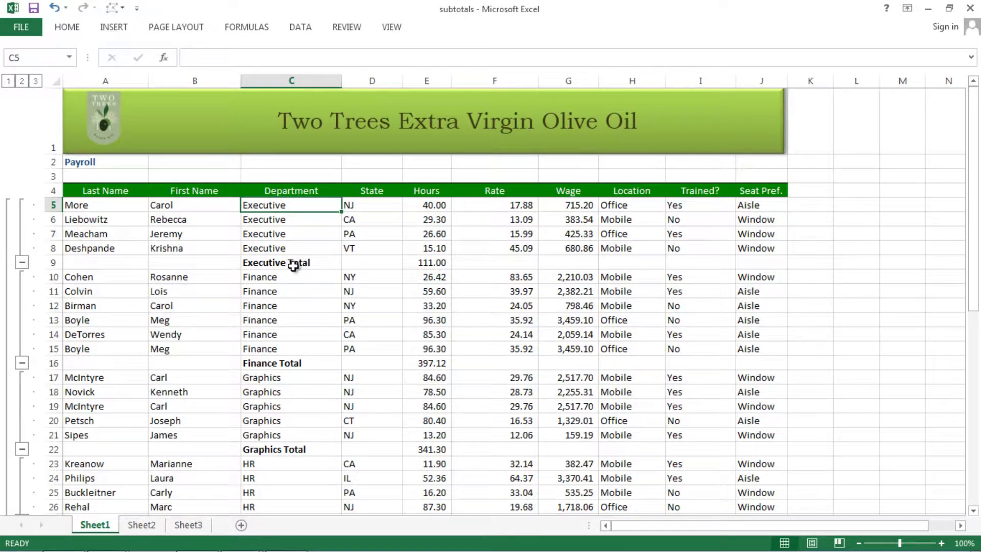
Examine the hours subtotal formulas for Executive, Finance and Graphics, the remaining department totals, and the Grand Total formula
left_click(268, 261)
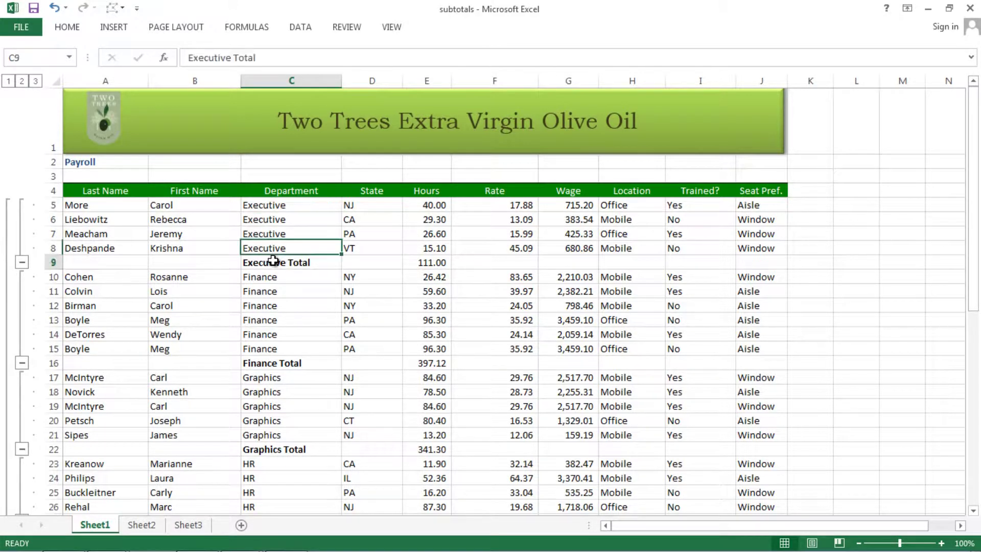
left_click(430, 264)
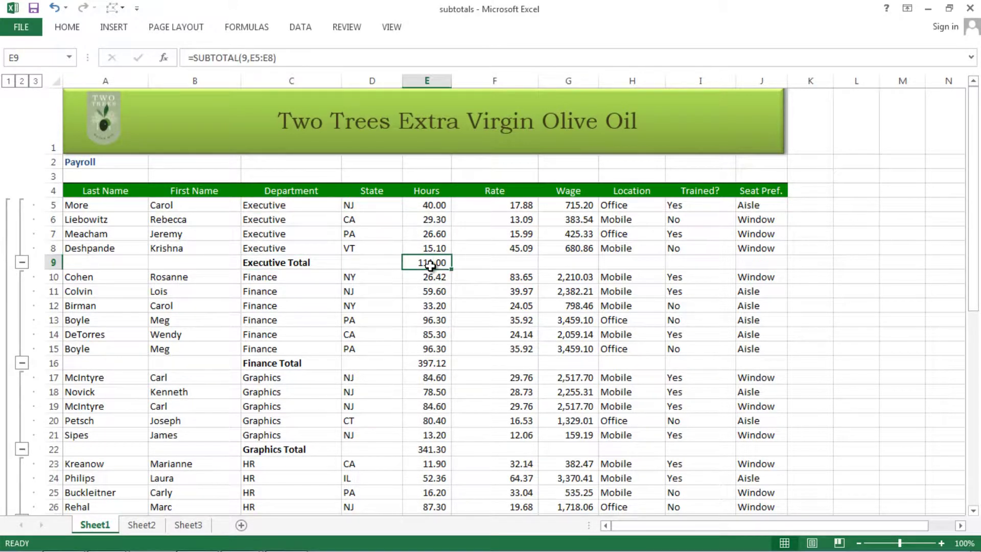
left_click(435, 362)
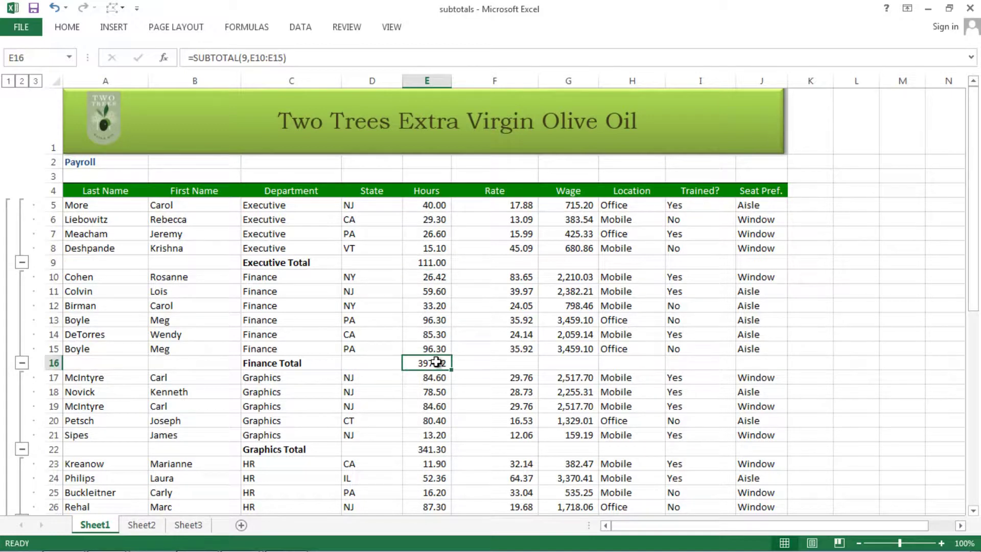
left_click(436, 450)
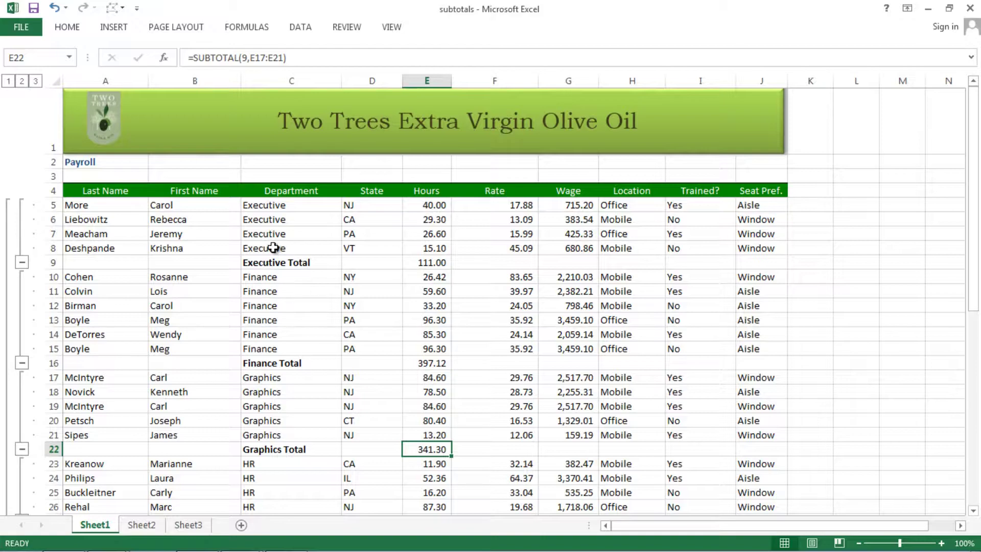
scroll(274, 248, "down", 7)
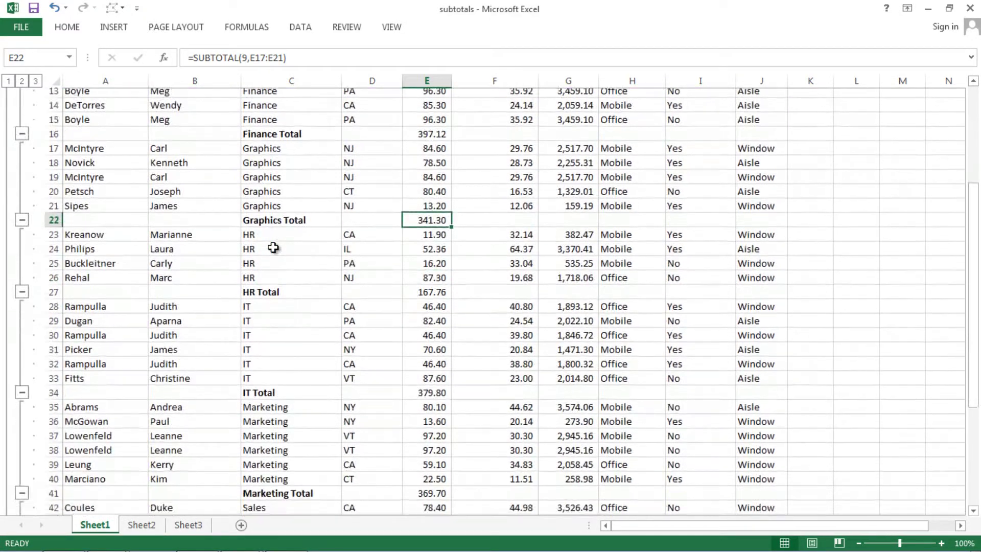
scroll(273, 248, "down", 4)
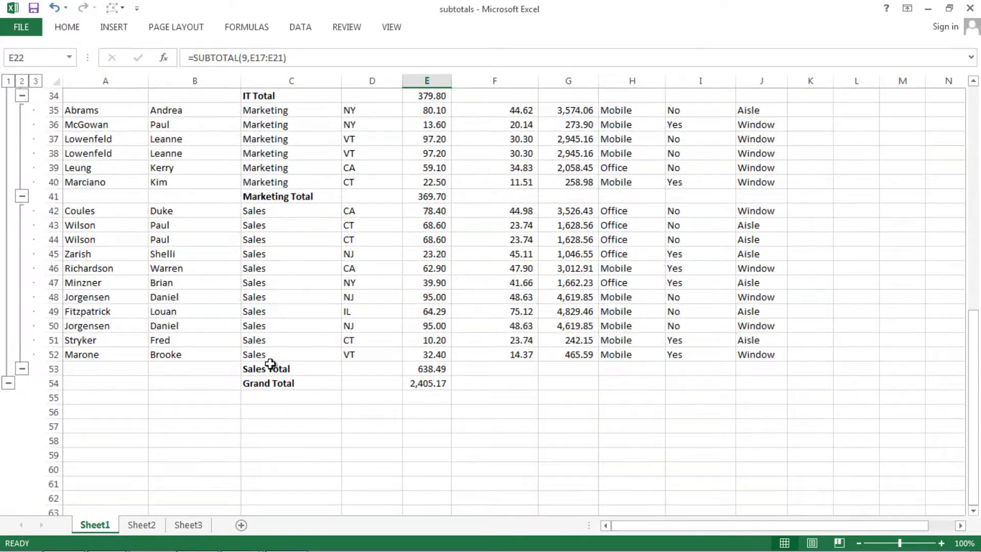
left_click(420, 382)
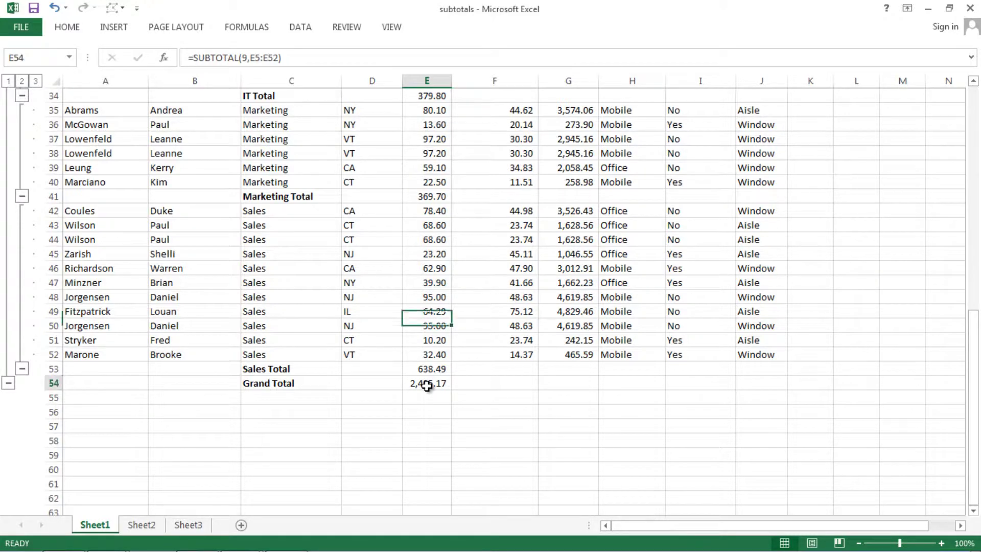
scroll(420, 371, "up", 11)
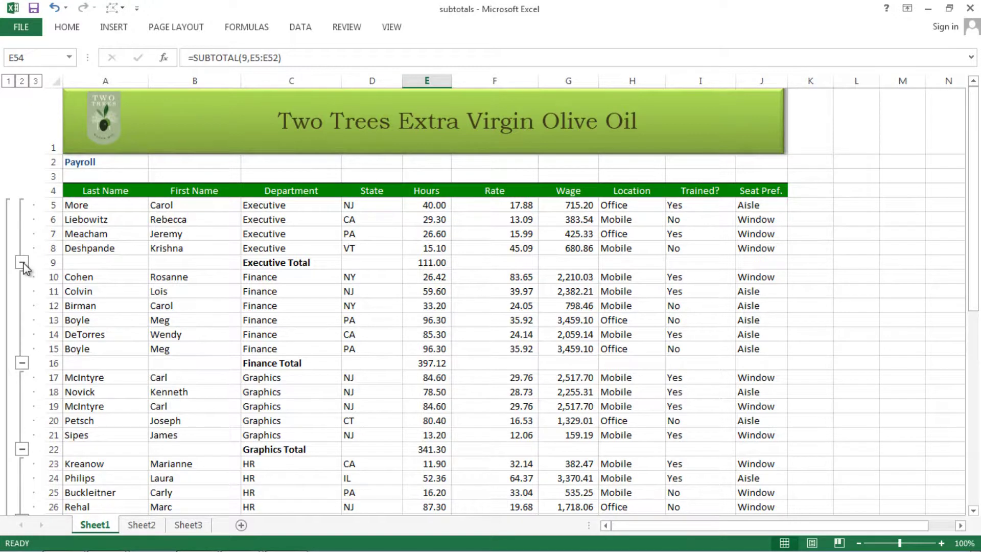
Collapse the Executive and Finance groups, and view the payroll list at outline levels 1, 2 and 3 in turn
left_click(22, 262)
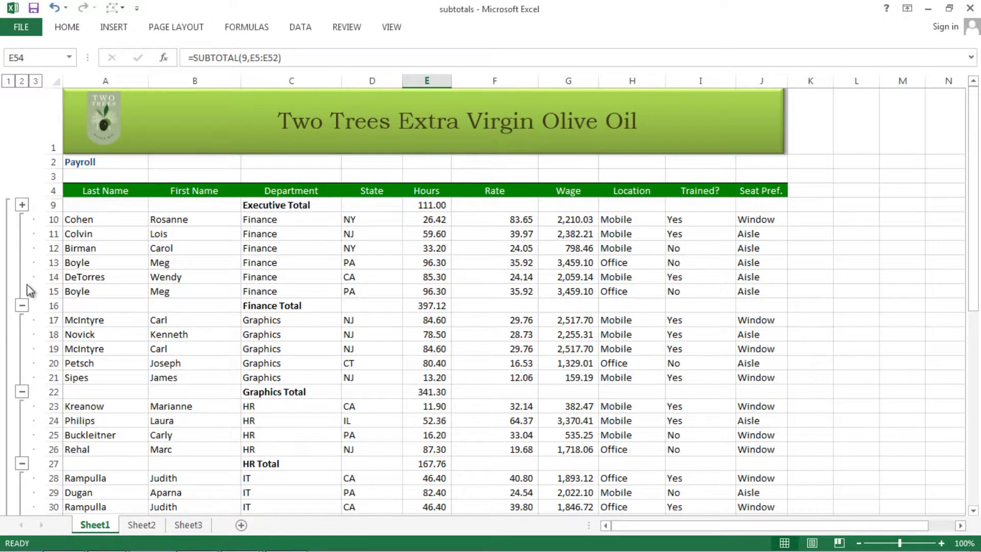
left_click(22, 306)
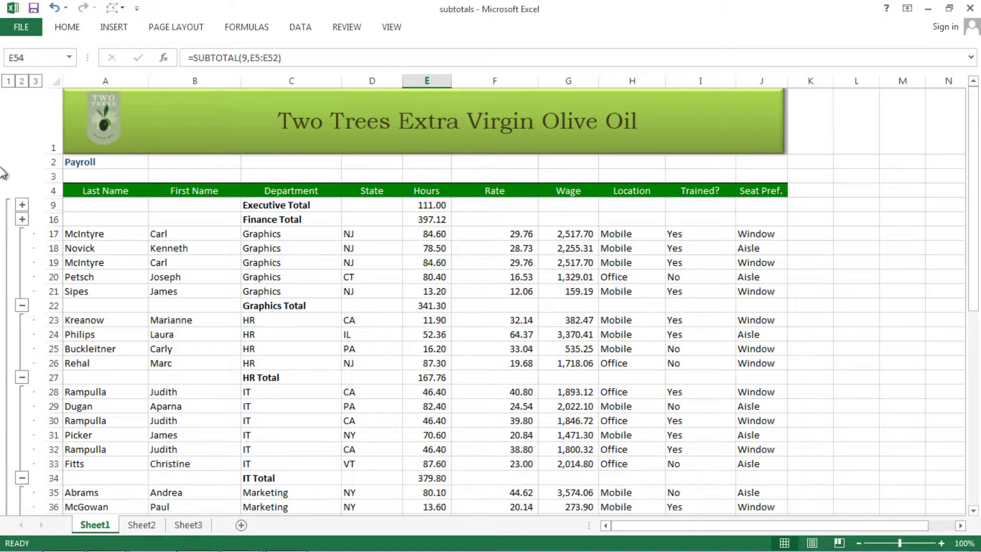
left_click(10, 82)
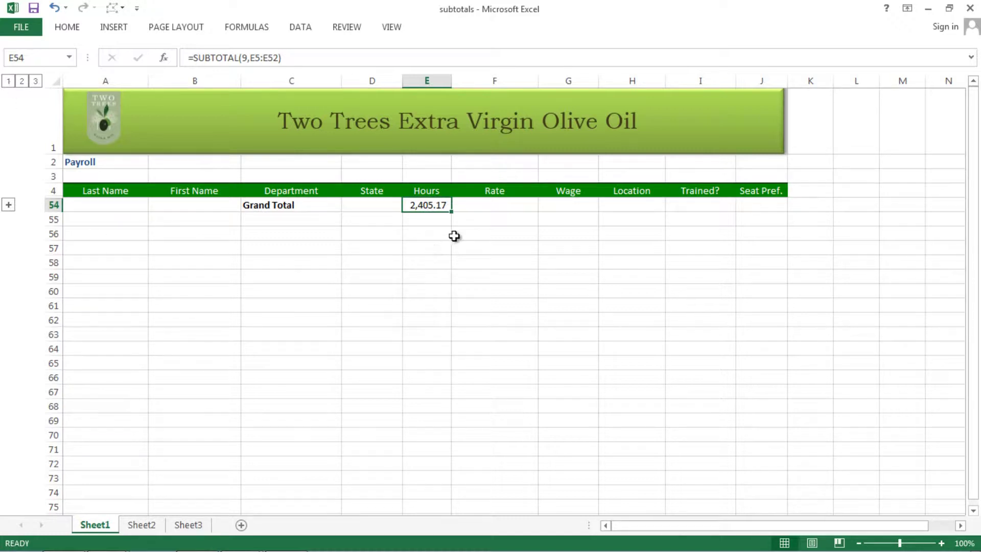
left_click(22, 82)
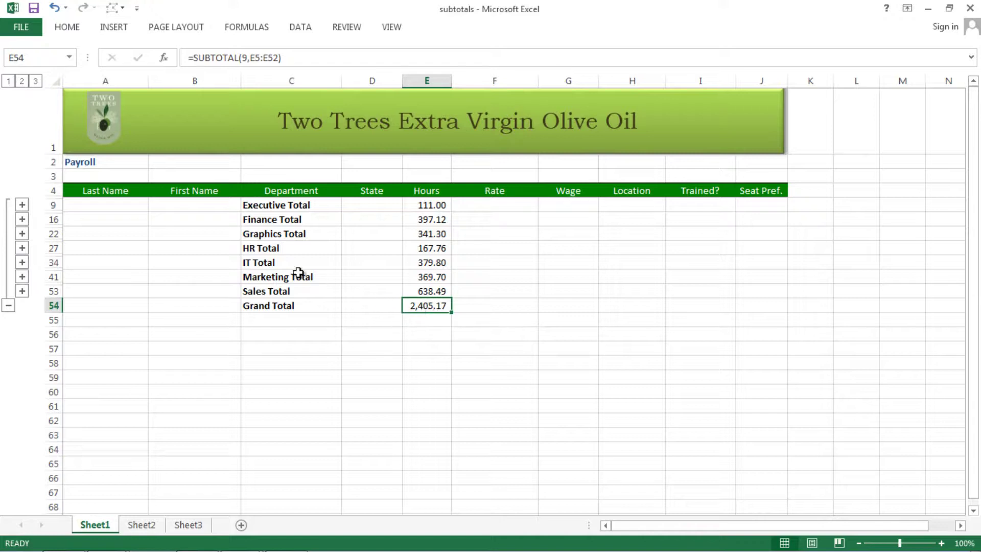
left_click(35, 82)
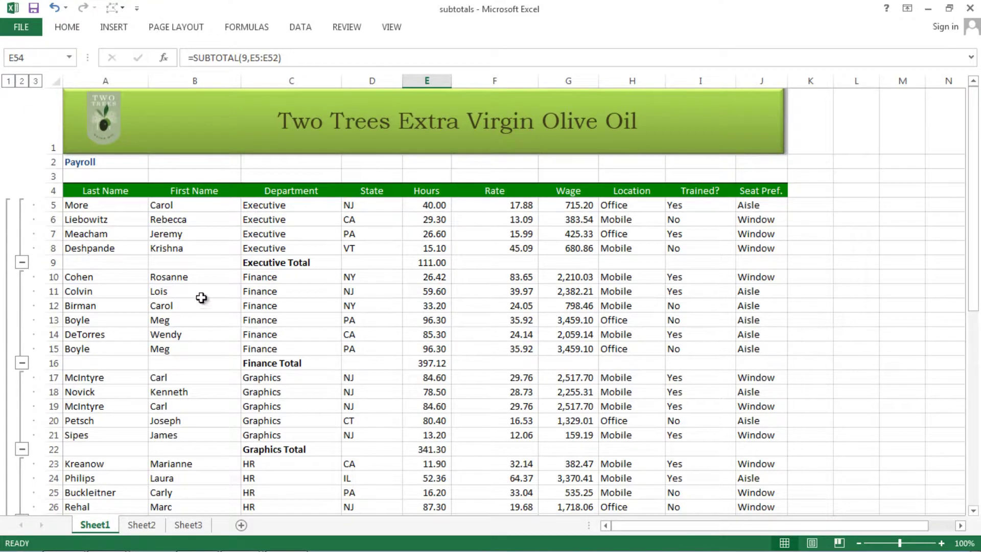
scroll(393, 263, "down", 5)
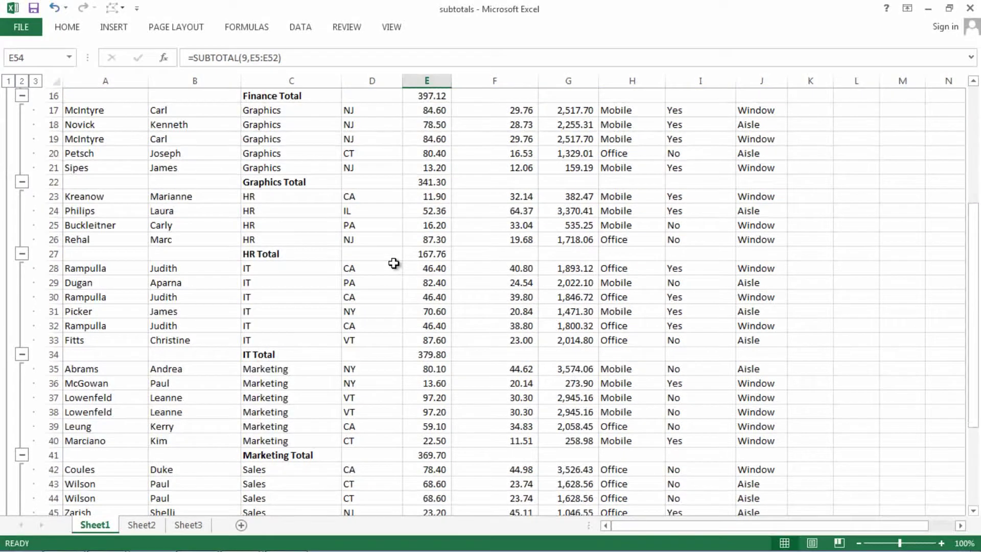
scroll(393, 263, "up", 5)
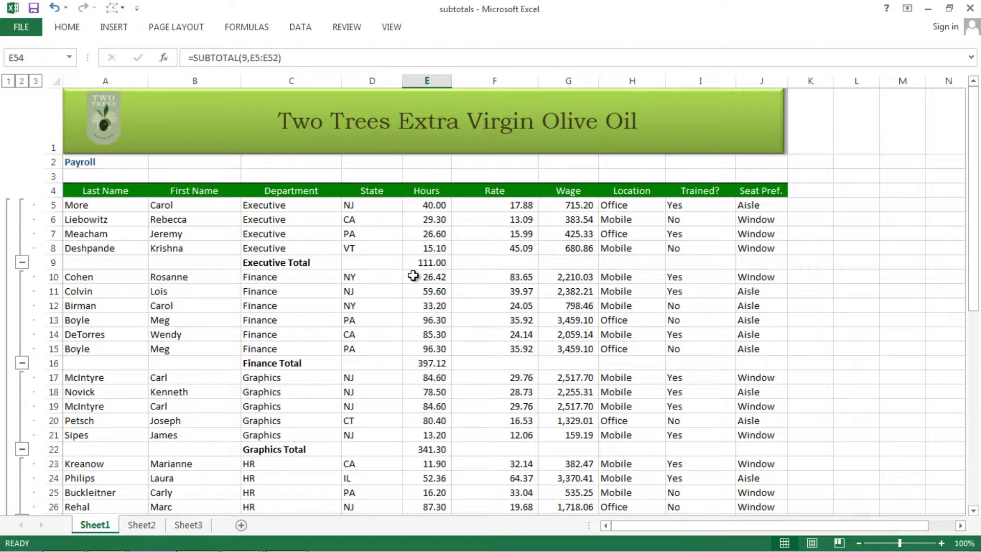
Start another Subtotal on the payroll list at each change in Department, using the Average function
left_click(504, 261)
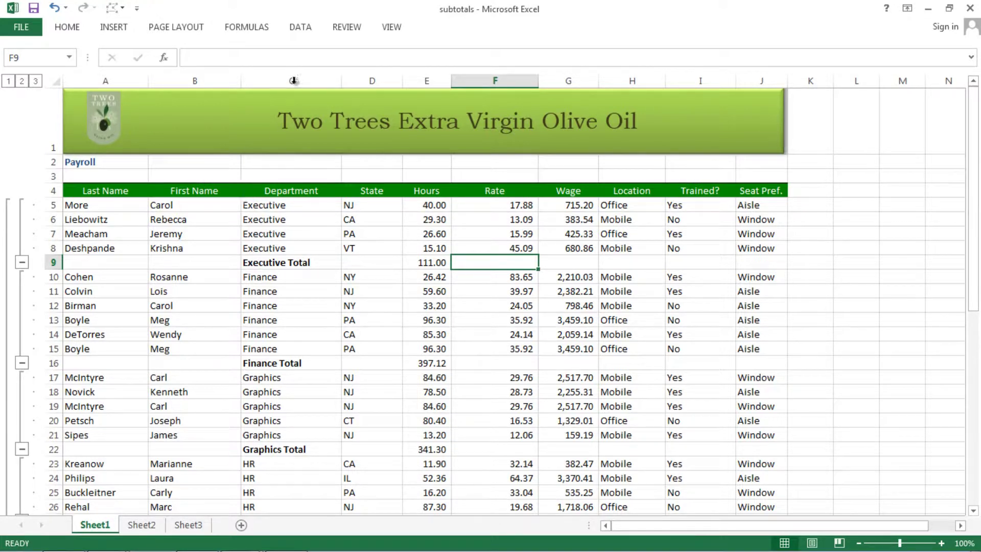
left_click(298, 30)
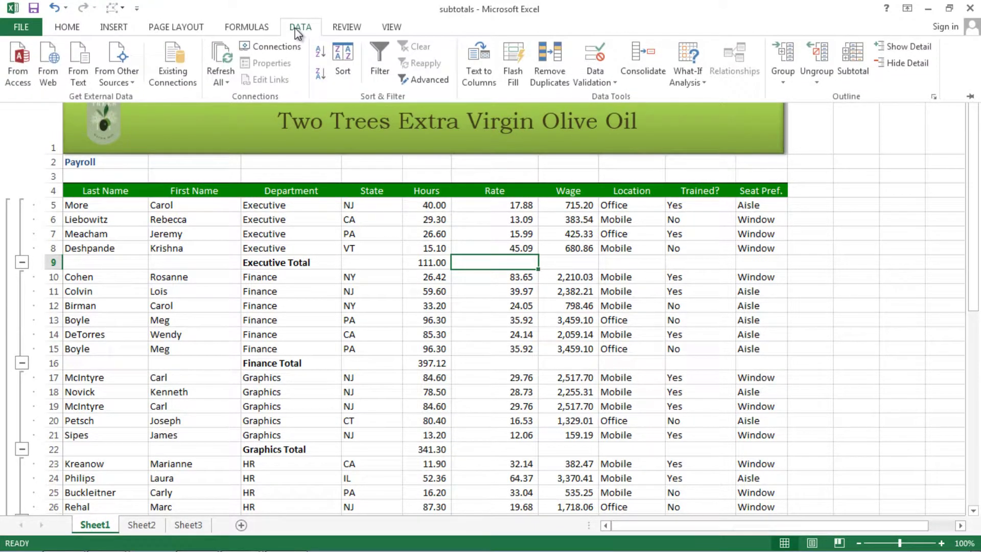
left_click(856, 72)
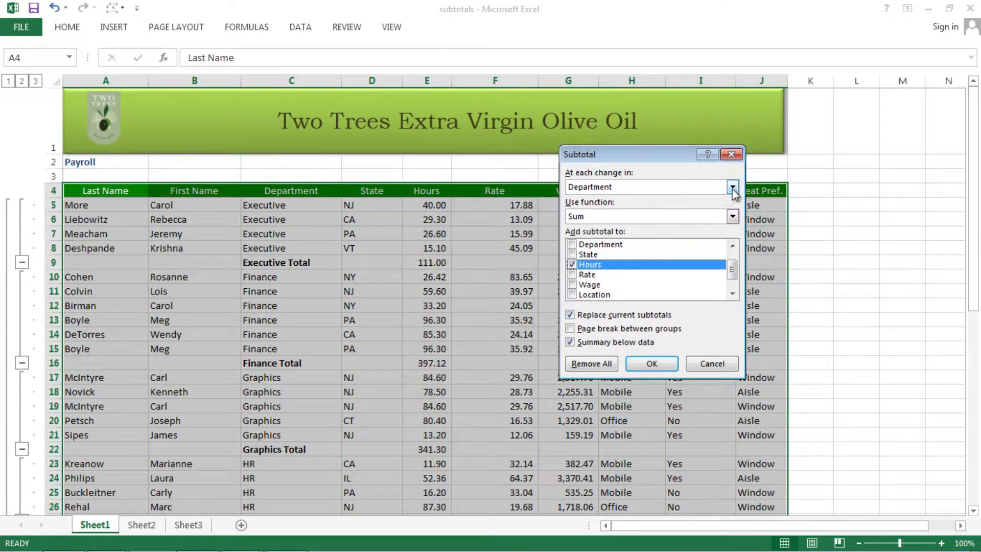
left_click(733, 216)
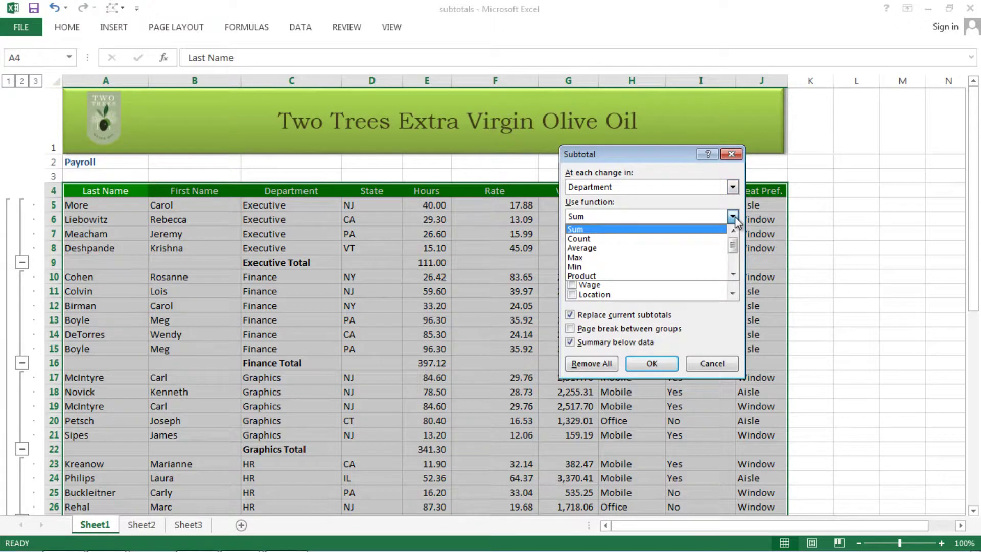
left_click(608, 247)
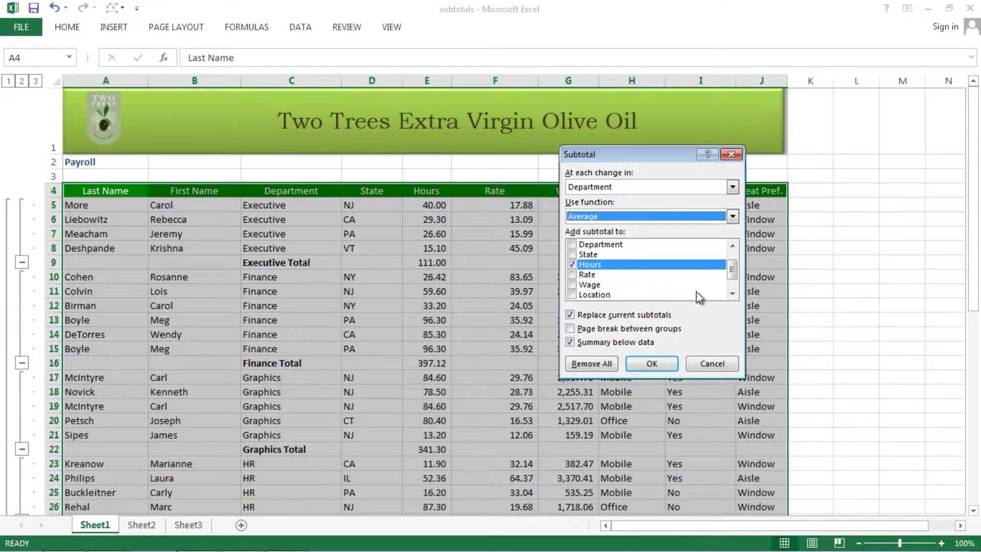
Add the subtotal to Rate instead of Hours and apply it without replacing the current subtotals
left_click(571, 265)
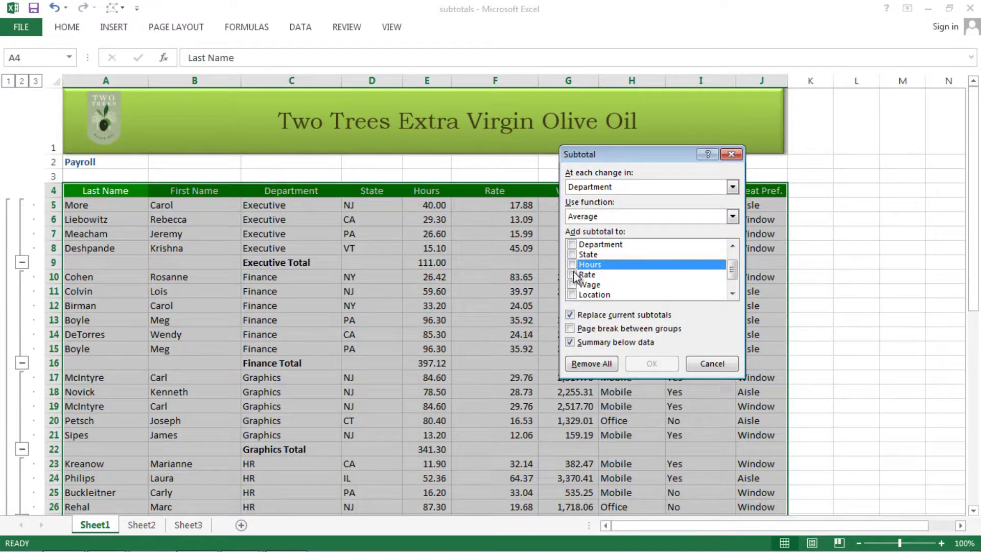
left_click(573, 274)
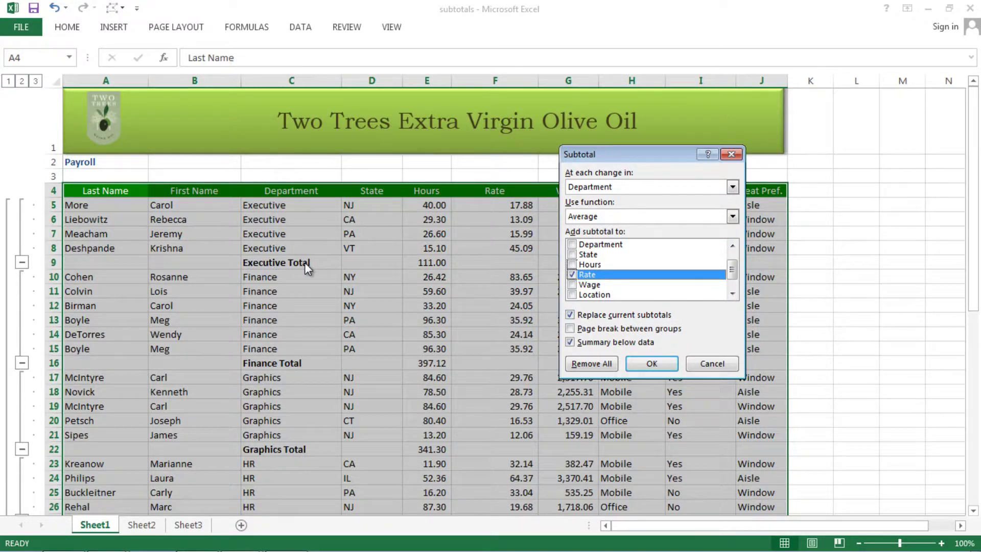
left_click(570, 316)
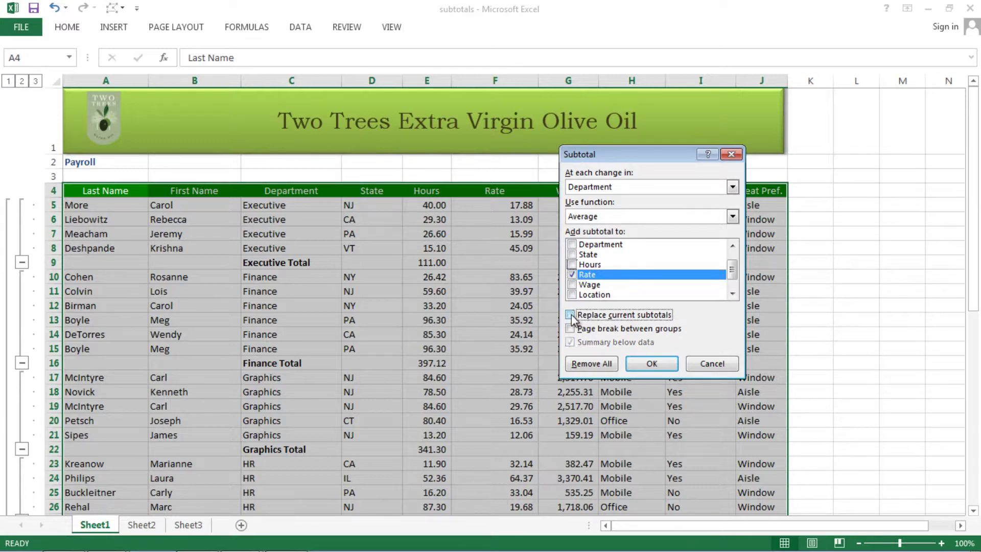
left_click(649, 364)
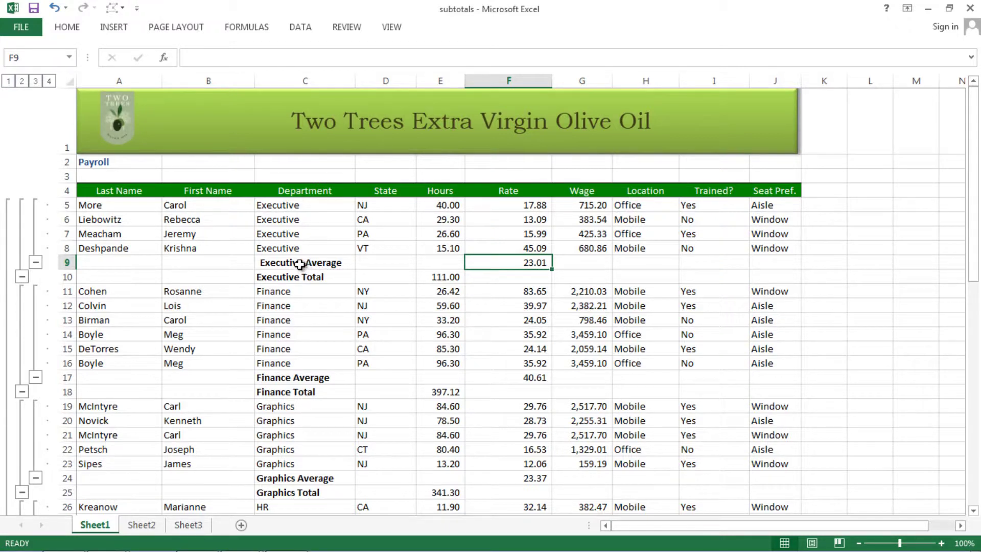
Inspect the Executive rows for average rate and total hours, and the Finance average rate formula
left_click(294, 263)
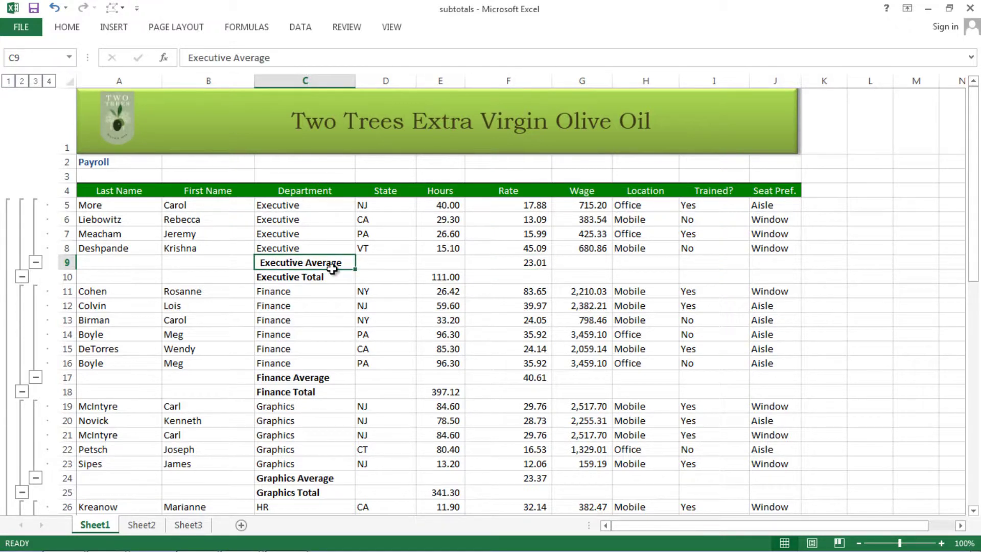
left_click(536, 263)
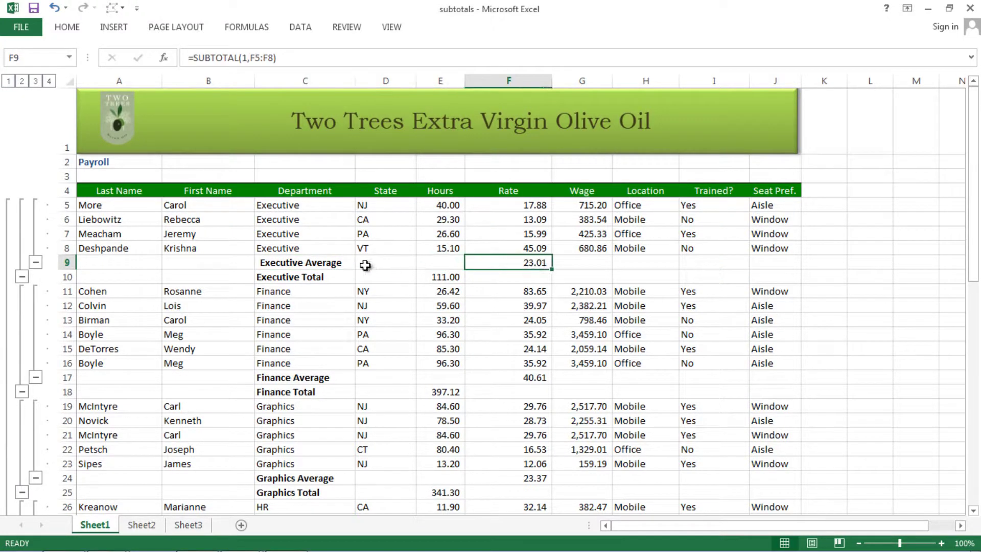
left_click(290, 277)
left_click(437, 278)
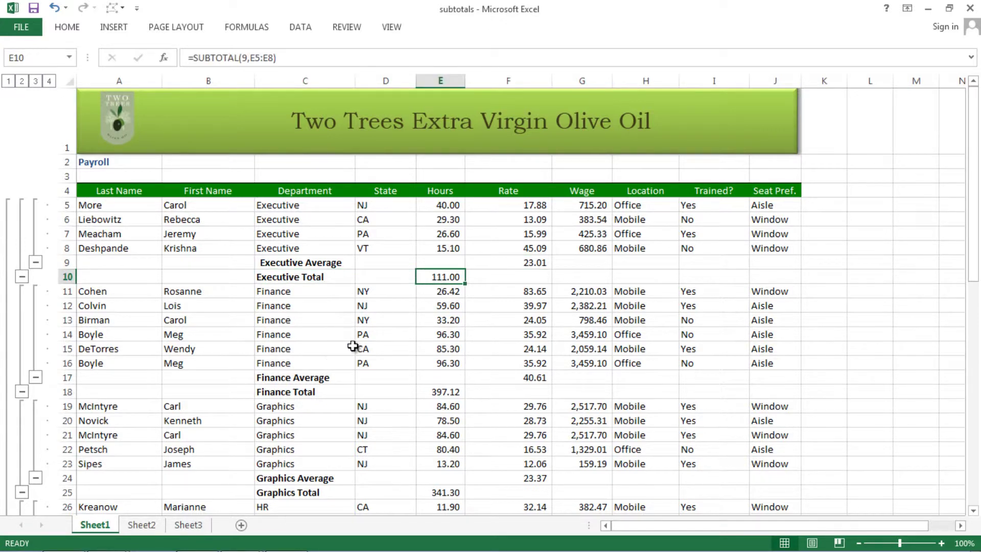
left_click(289, 379)
left_click(531, 379)
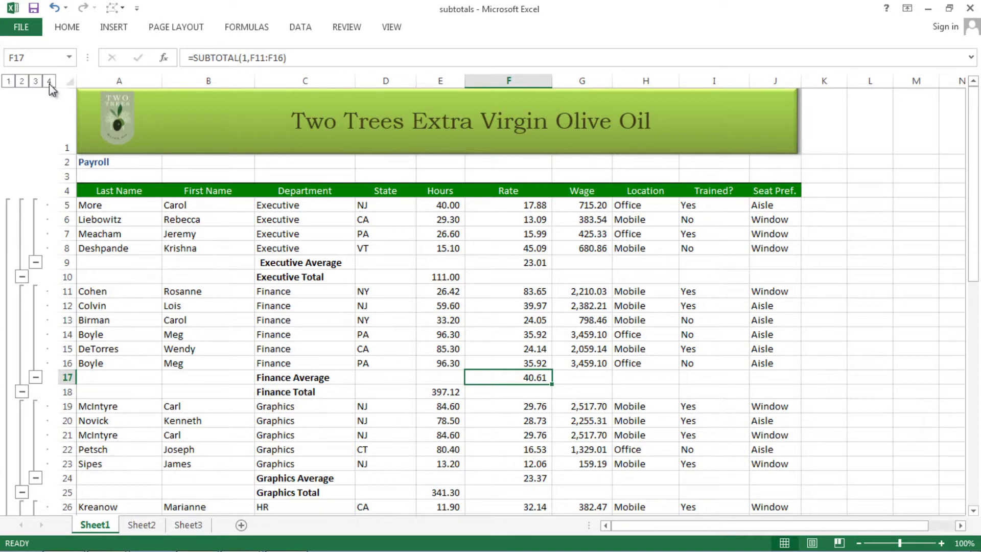
View the averages and totals at outline levels 1, 2, 3 and 4, ending with all payroll rows expanded
left_click(9, 81)
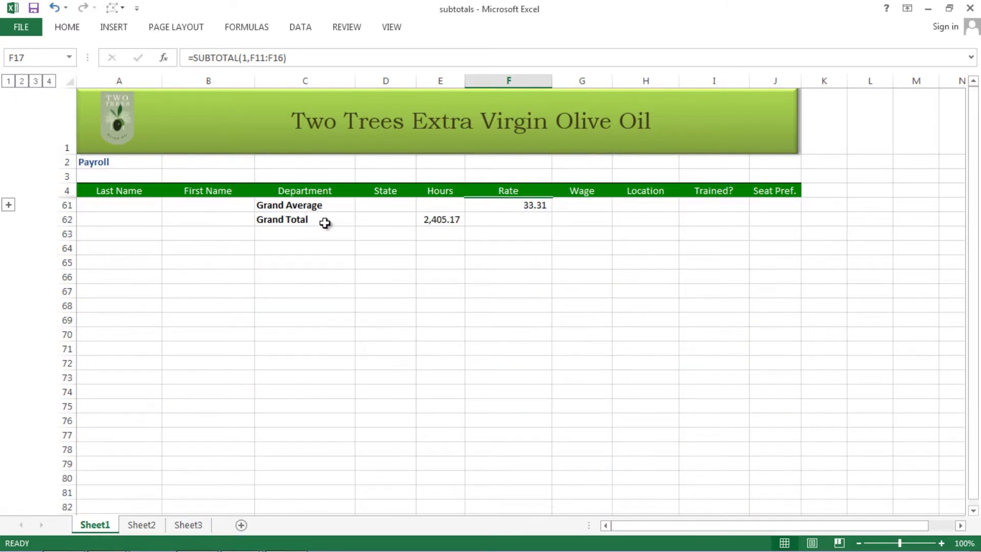
left_click(22, 81)
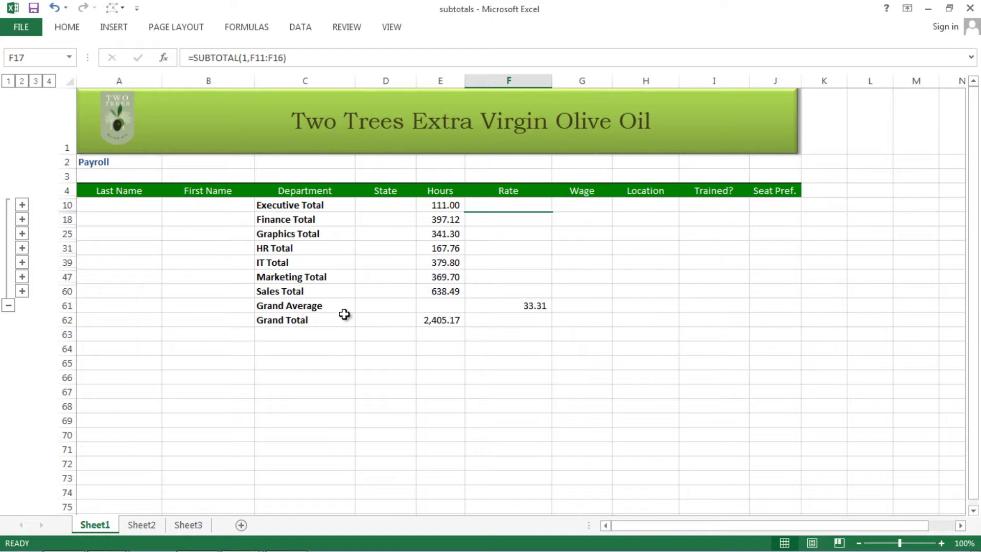
left_click(36, 82)
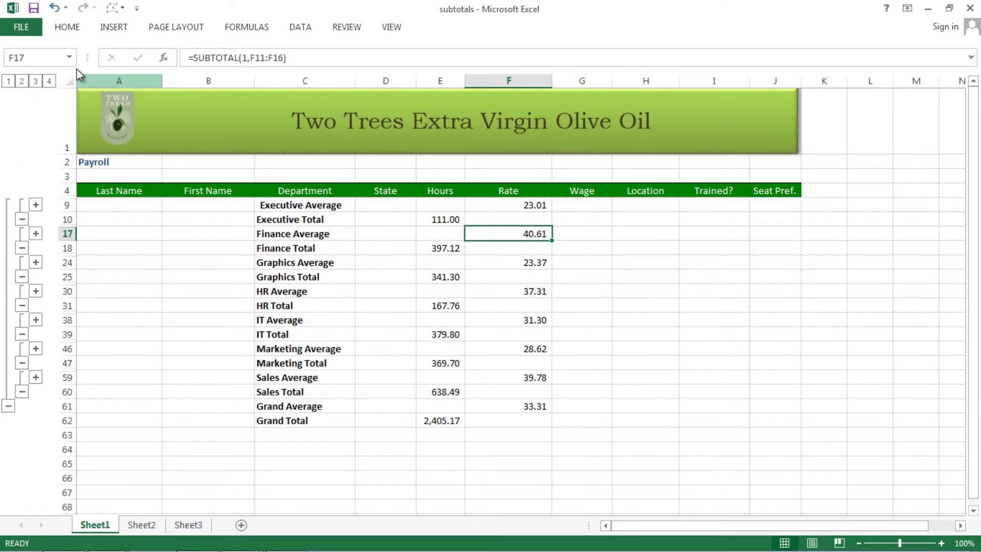
left_click(50, 82)
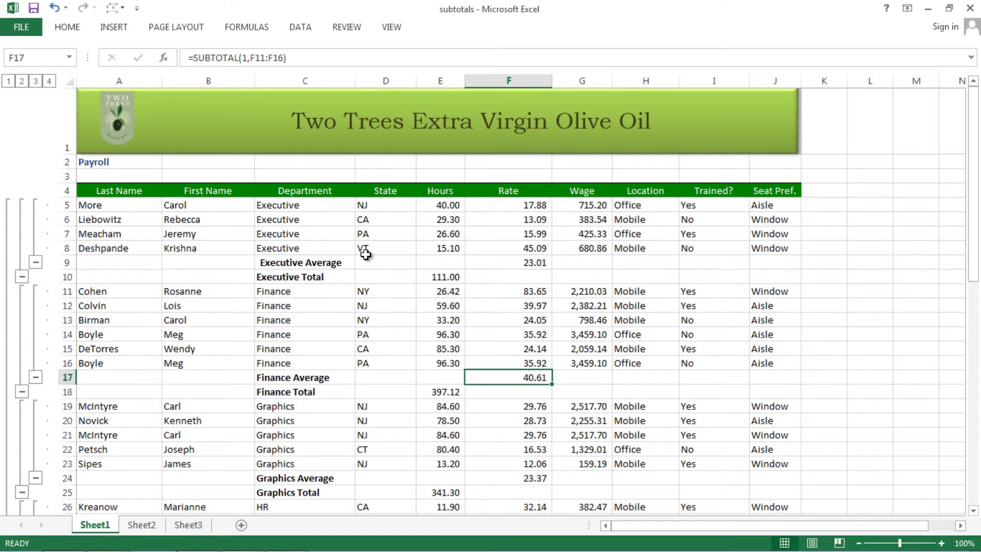
scroll(475, 281, "down", 6)
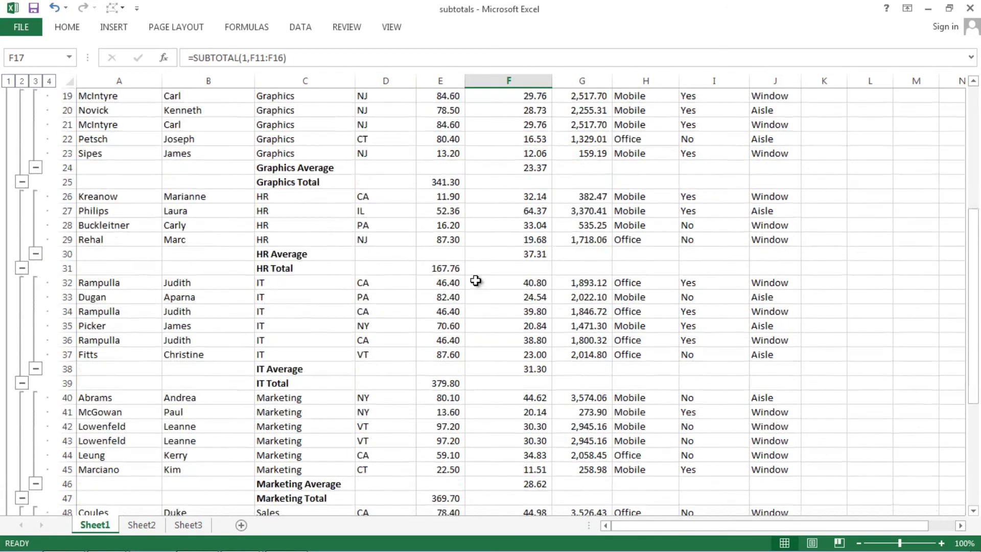
scroll(475, 281, "up", 6)
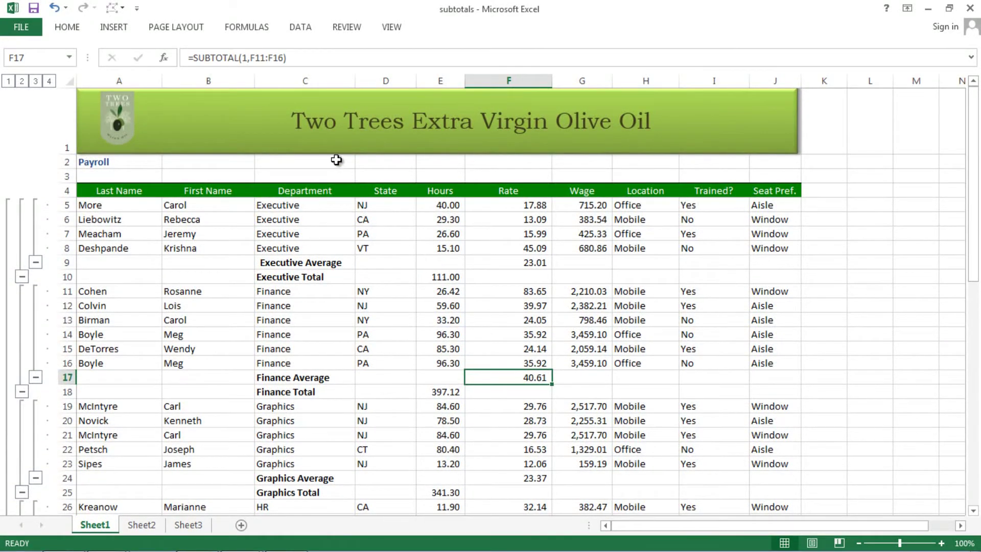
Remove all subtotals from the payroll list
left_click(300, 27)
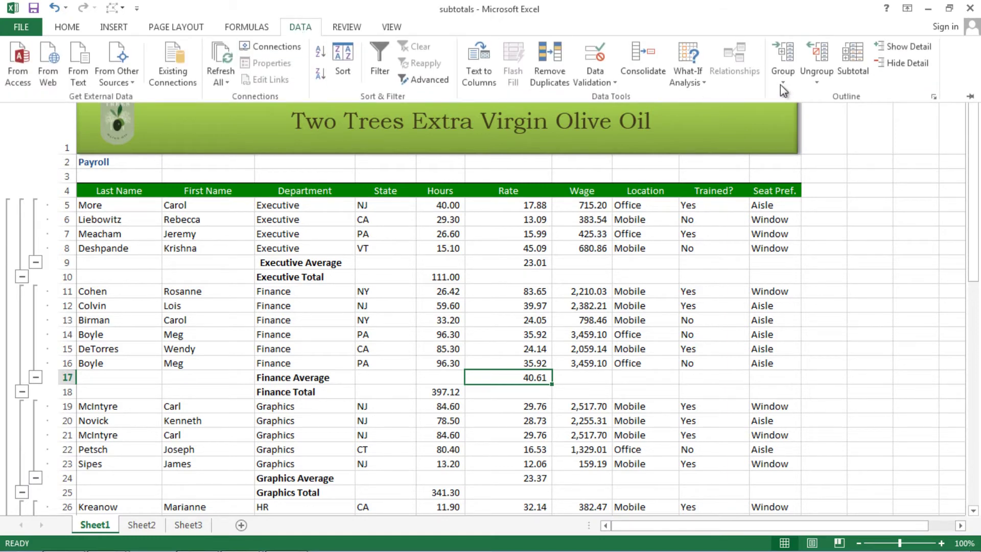
left_click(857, 78)
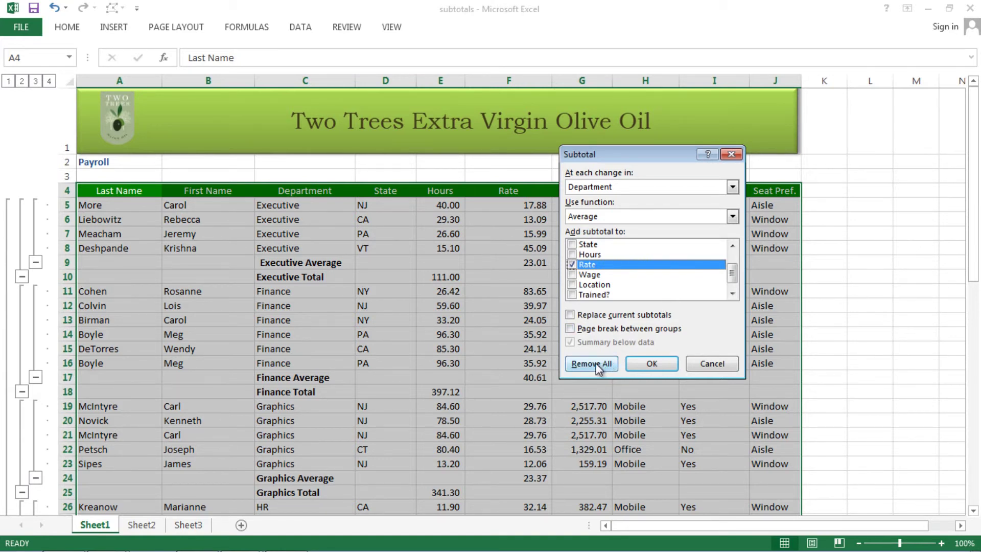
left_click(592, 363)
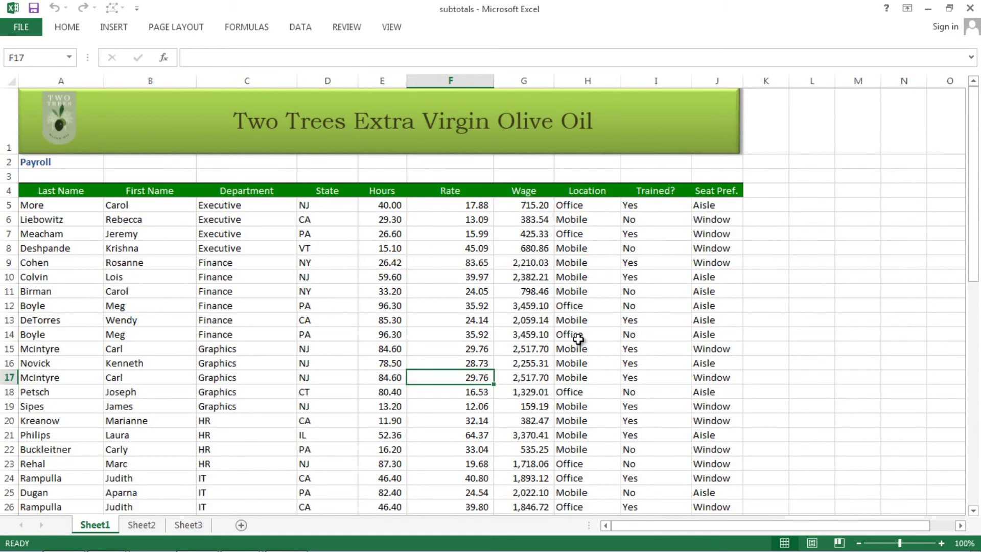
left_click(276, 261)
left_click(447, 319)
left_click(347, 320)
left_click(267, 260)
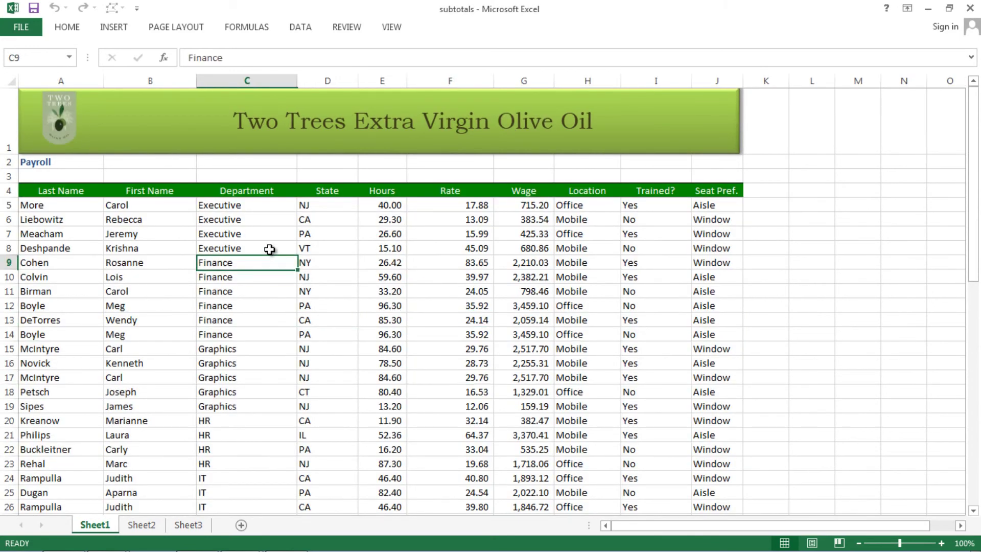
left_click(390, 264)
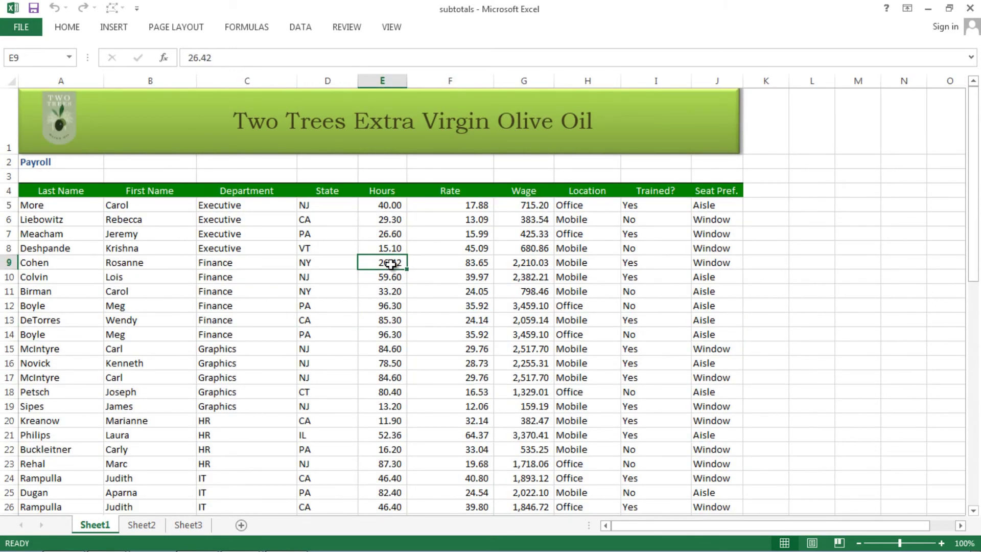